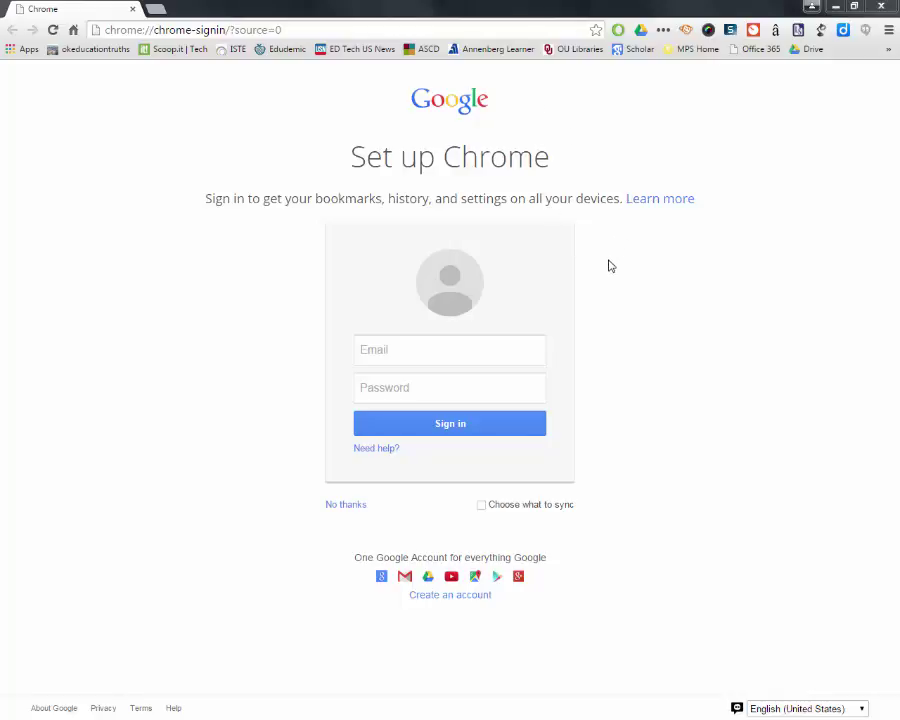
Step: Enter the student account's e-mail address and password in the Chrome sign-in form
{"action": "left_click", "coordinate": [536, 350]}
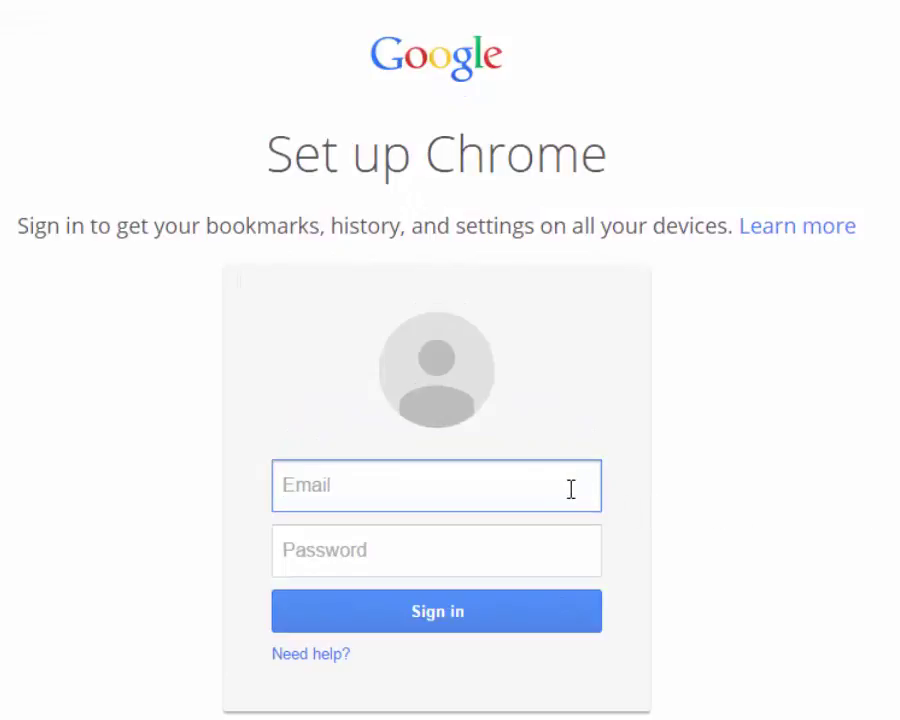
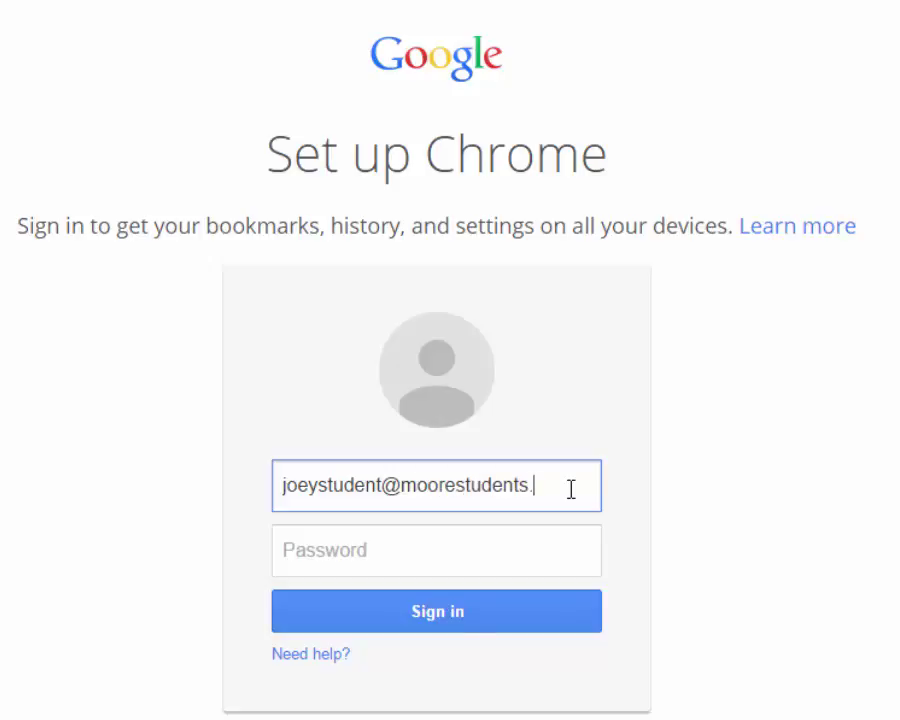
{"action": "left_click", "coordinate": [442, 554]}
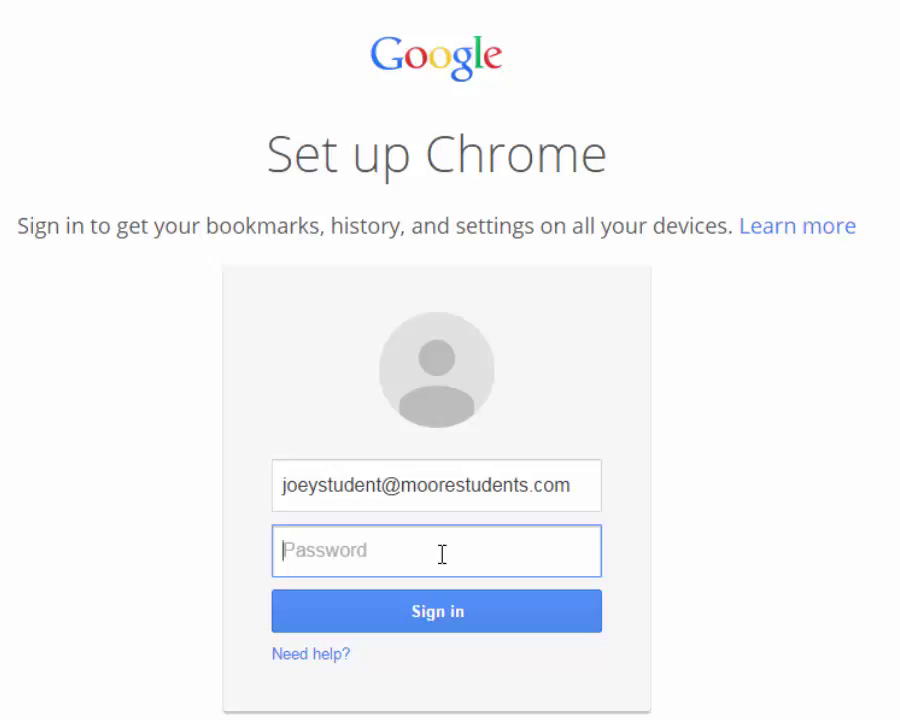
{"action": "type", "text": "••••••••"}
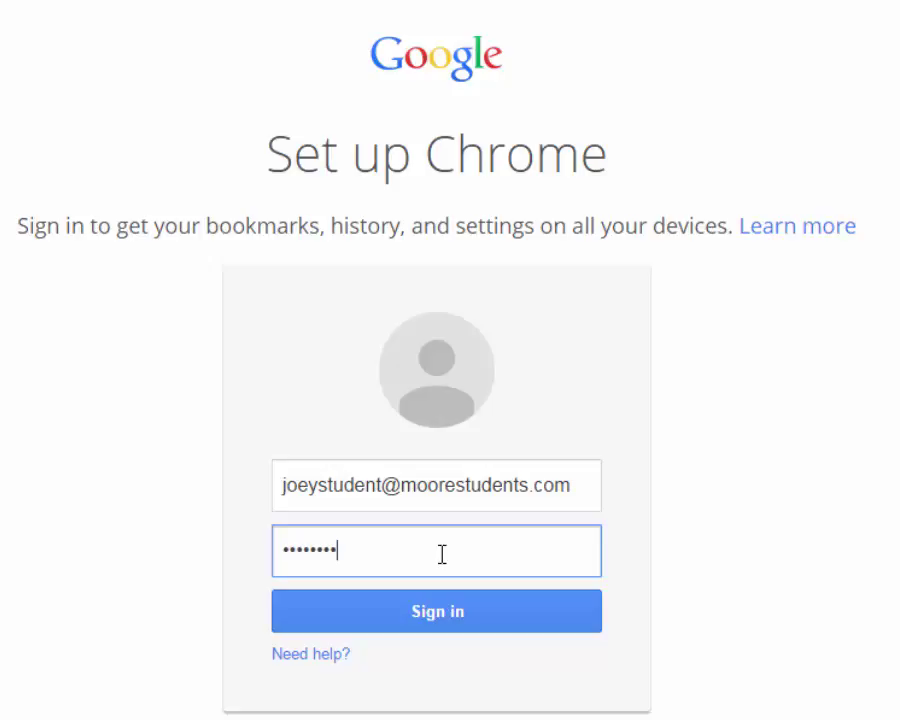
Step: Submit the sign-in, re-enter the password and type the CAPTCHA verification letters
{"action": "left_click", "coordinate": [445, 620]}
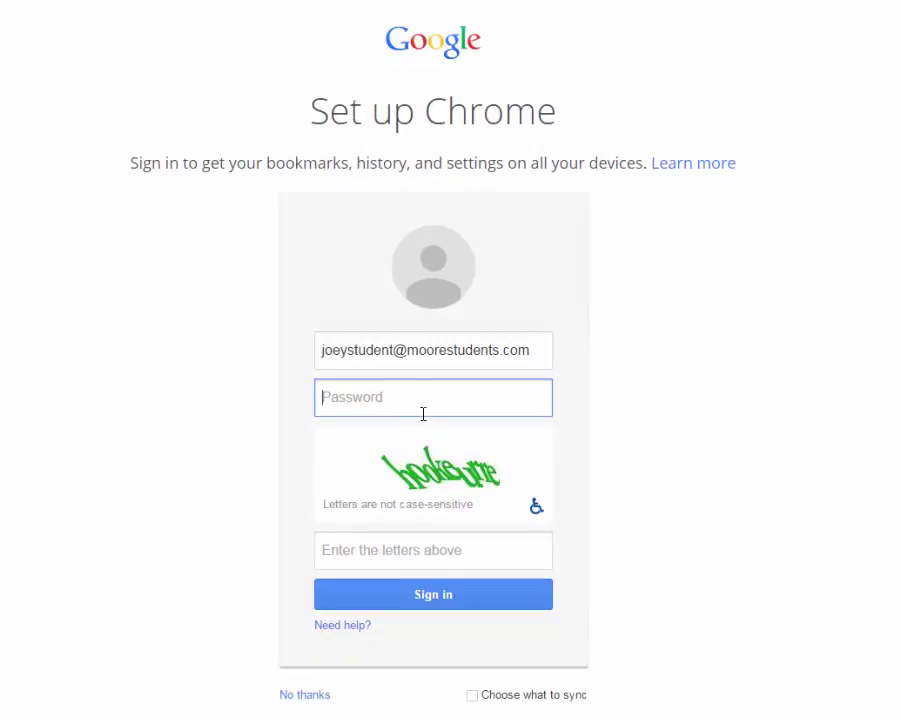
{"action": "type", "text": "********"}
{"action": "left_click", "coordinate": [399, 547]}
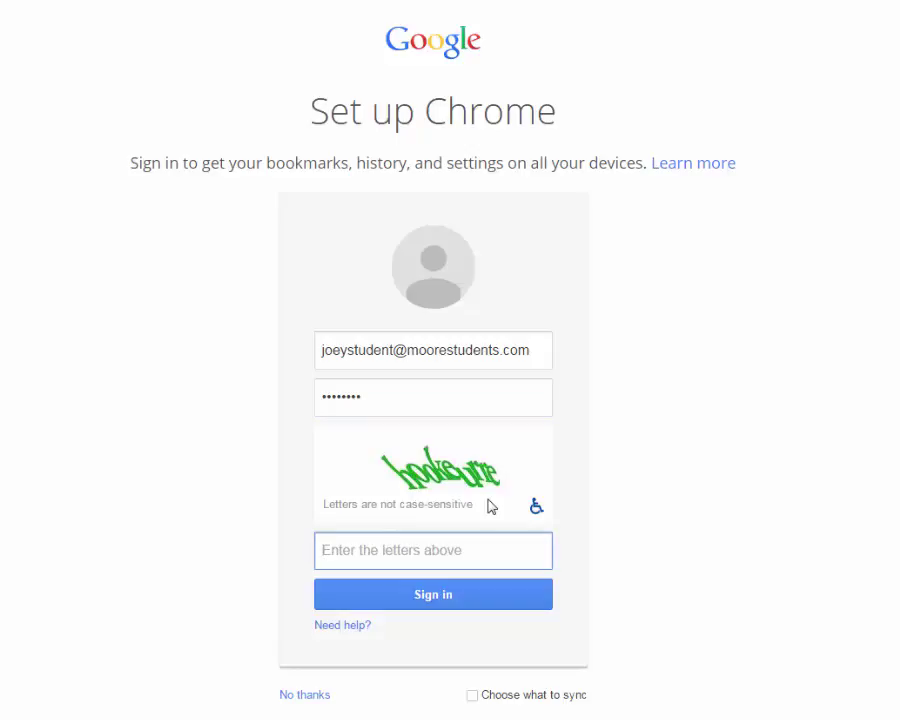
{"action": "type", "text": "hooke"}
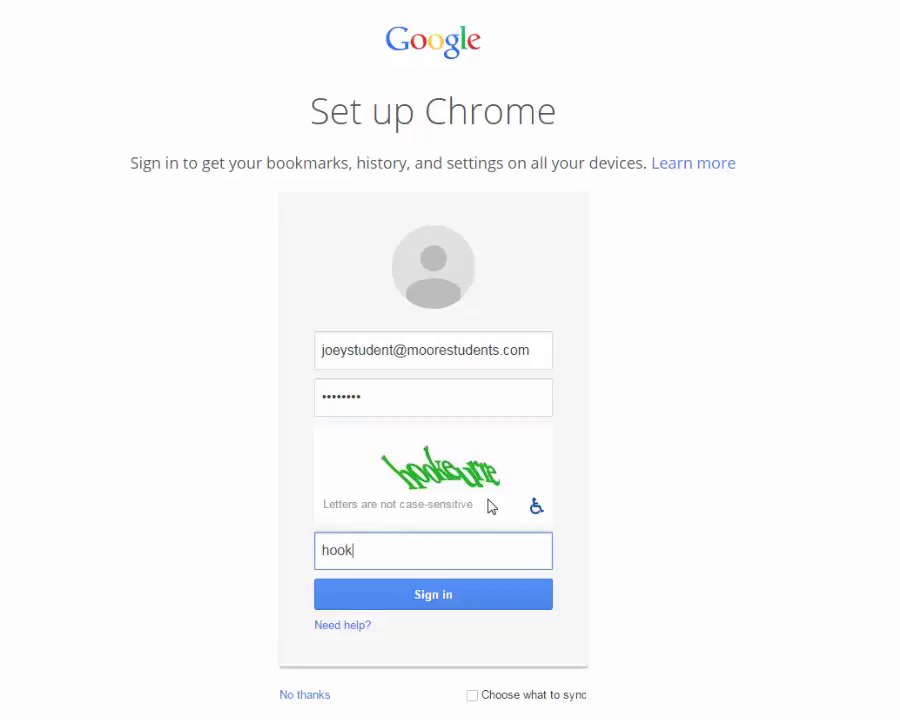
{"action": "type", "text": "urre"}
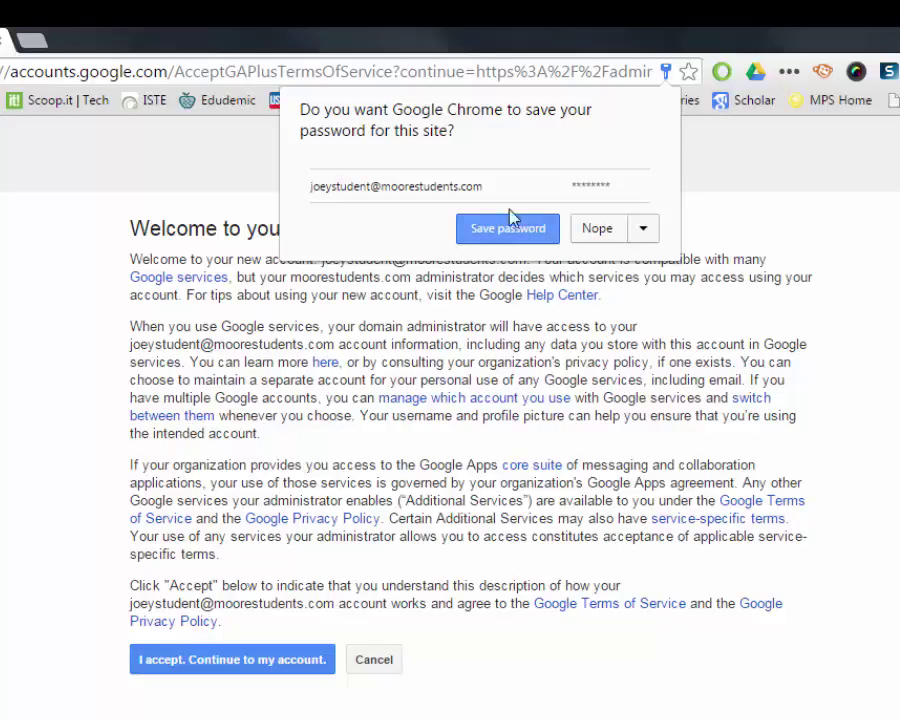
Step: Decline saving the password, accept the account terms, and set a new confirmed password
{"action": "left_click", "coordinate": [597, 229]}
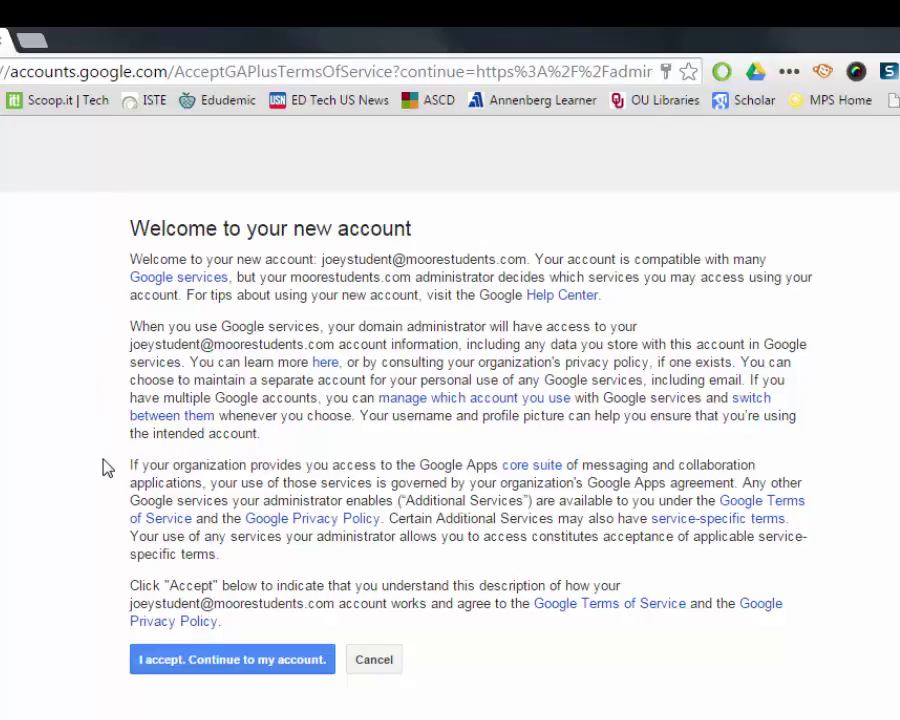
{"action": "left_click", "coordinate": [238, 664]}
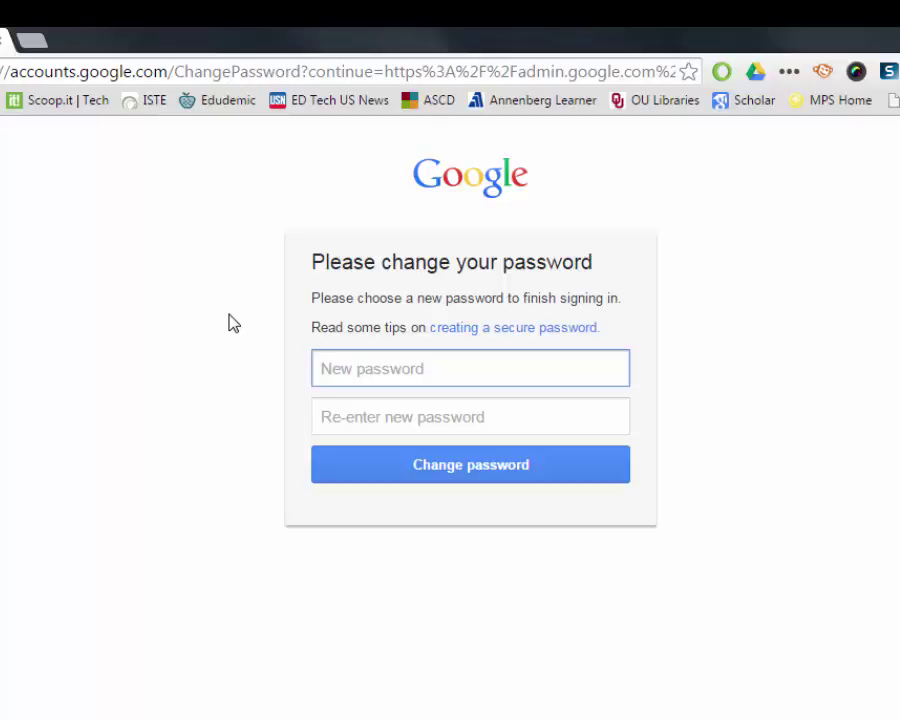
{"action": "type", "text": "•••••••••"}
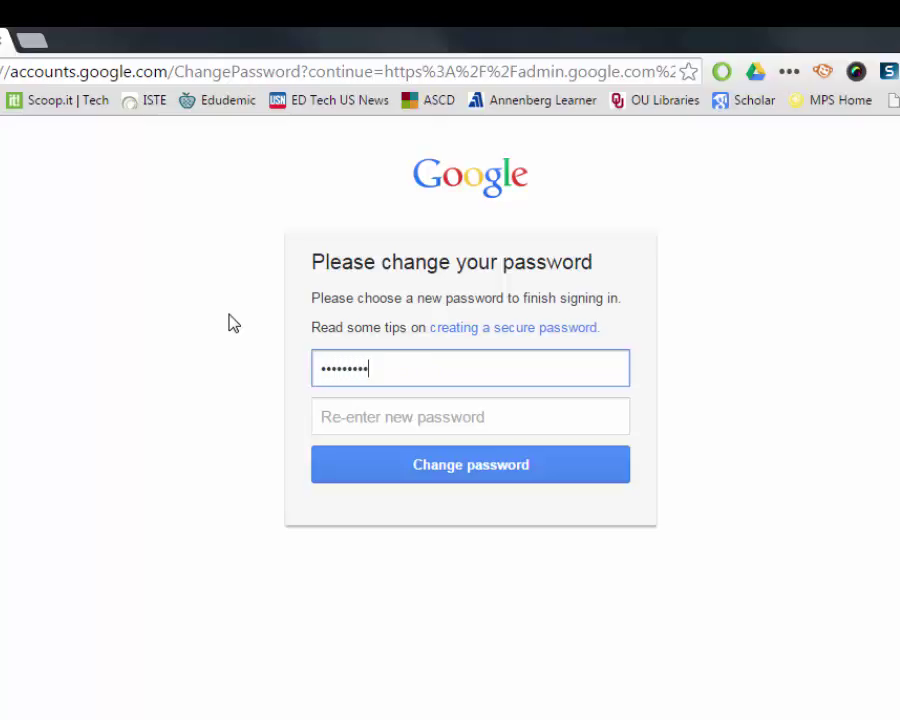
{"action": "type", "text": "•"}
{"action": "key", "text": "Tab"}
{"action": "type", "text": "••••••"}
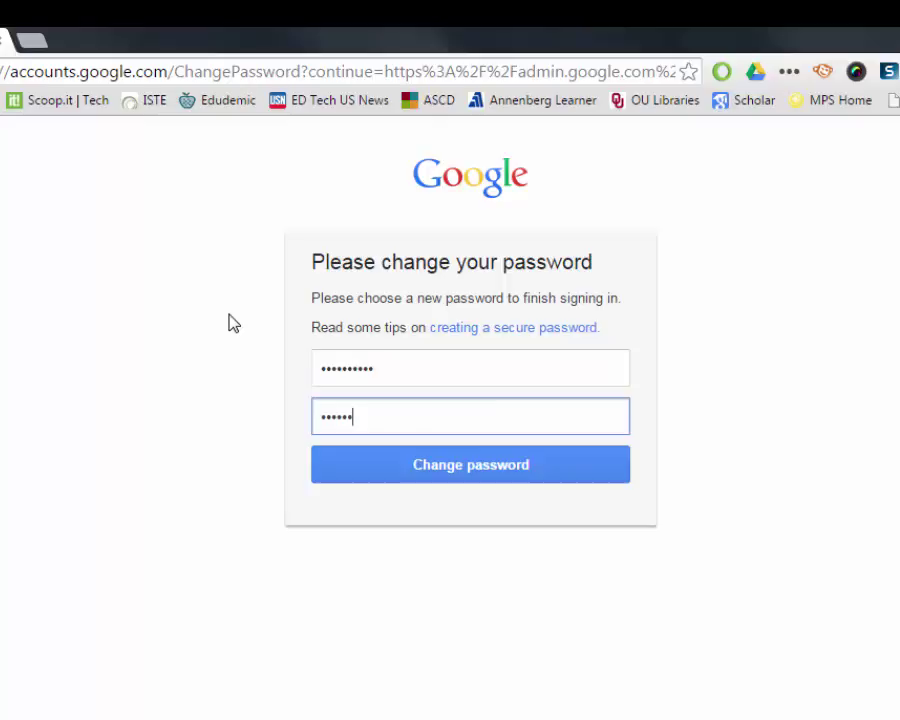
{"action": "type", "text": "••••"}
{"action": "left_click", "coordinate": [374, 465]}
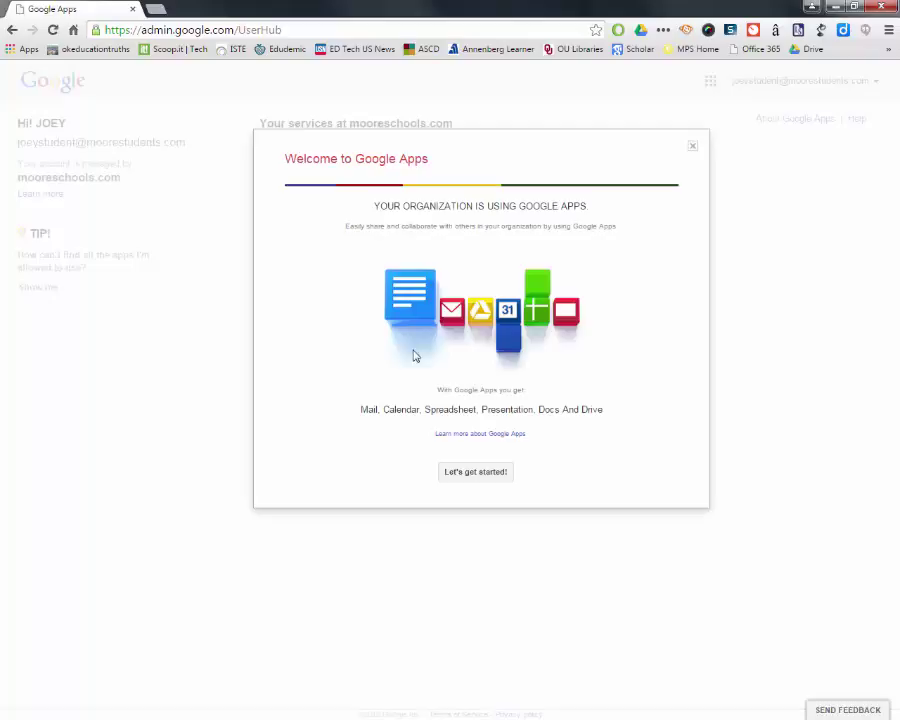
Step: Dismiss the Google Apps welcome message and open Drive from the apps launcher
{"action": "left_click", "coordinate": [692, 148]}
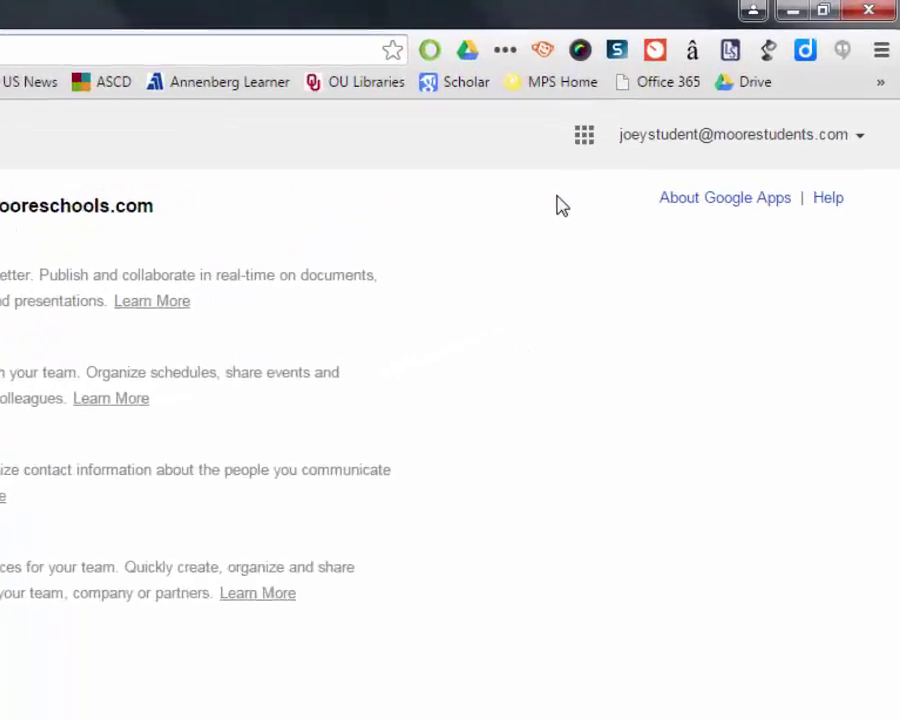
{"action": "left_click", "coordinate": [500, 175]}
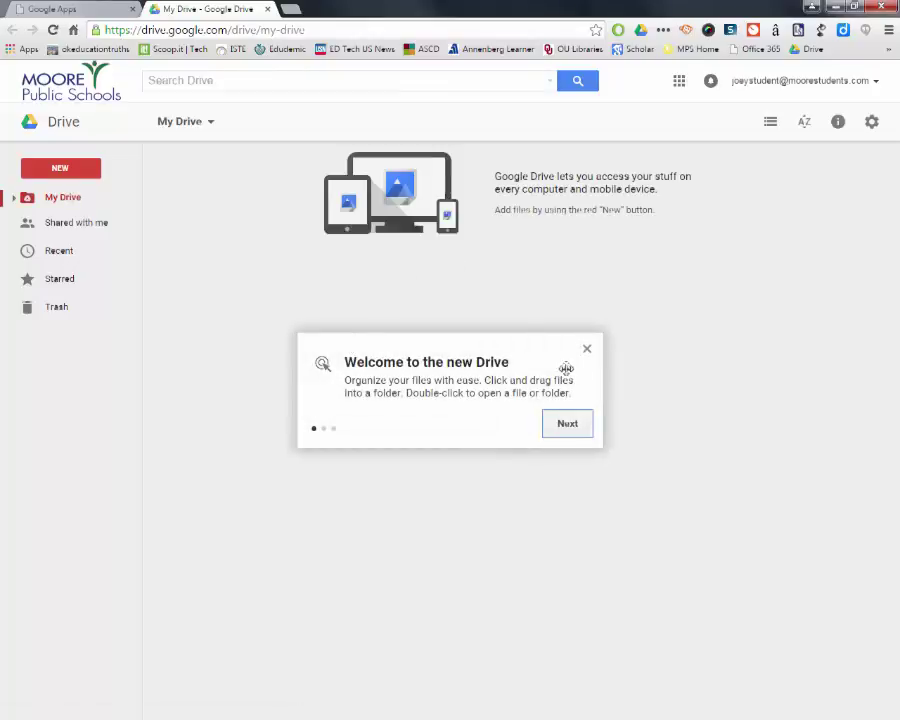
Step: Close the Drive welcome tour and create a new Google Slides presentation
{"action": "left_click", "coordinate": [588, 350]}
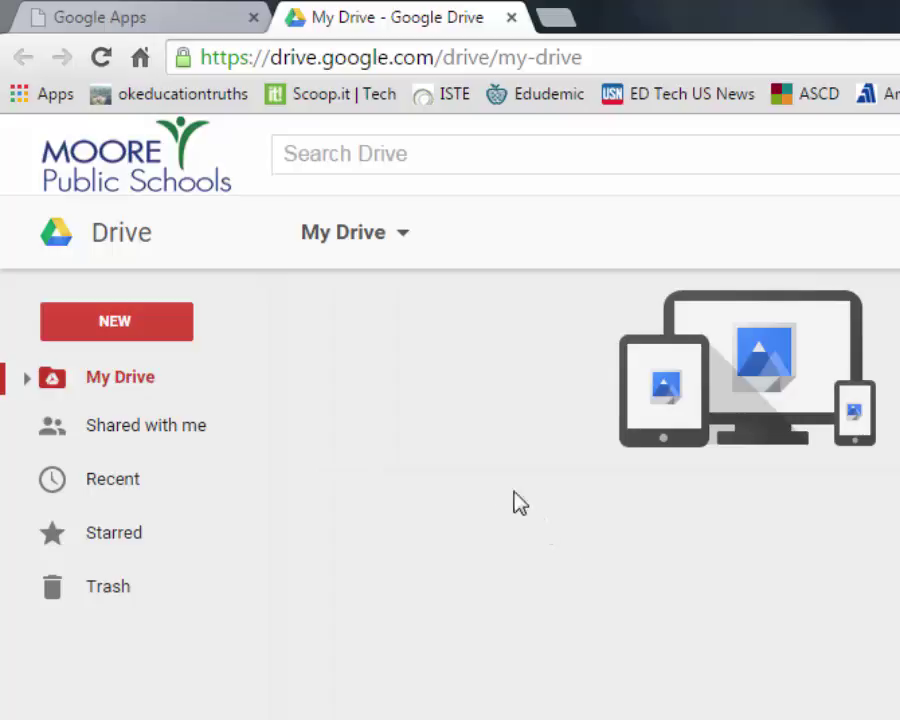
{"action": "left_click", "coordinate": [140, 338]}
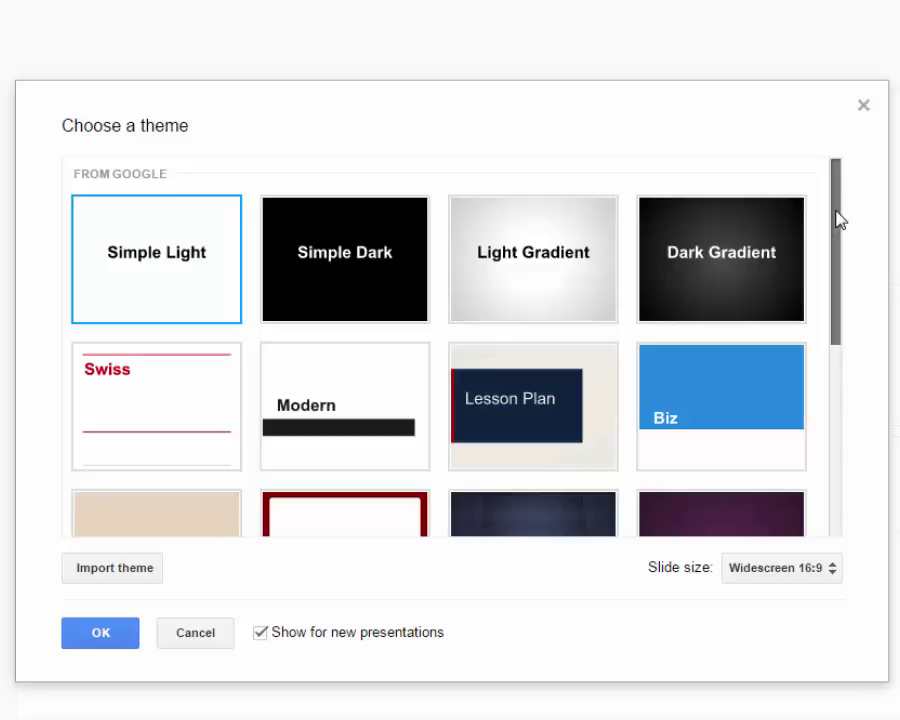
Step: Apply the Steps theme to the new untitled presentation
{"action": "left_click_drag", "start_coordinate": [836, 217], "coordinate": [844, 446]}
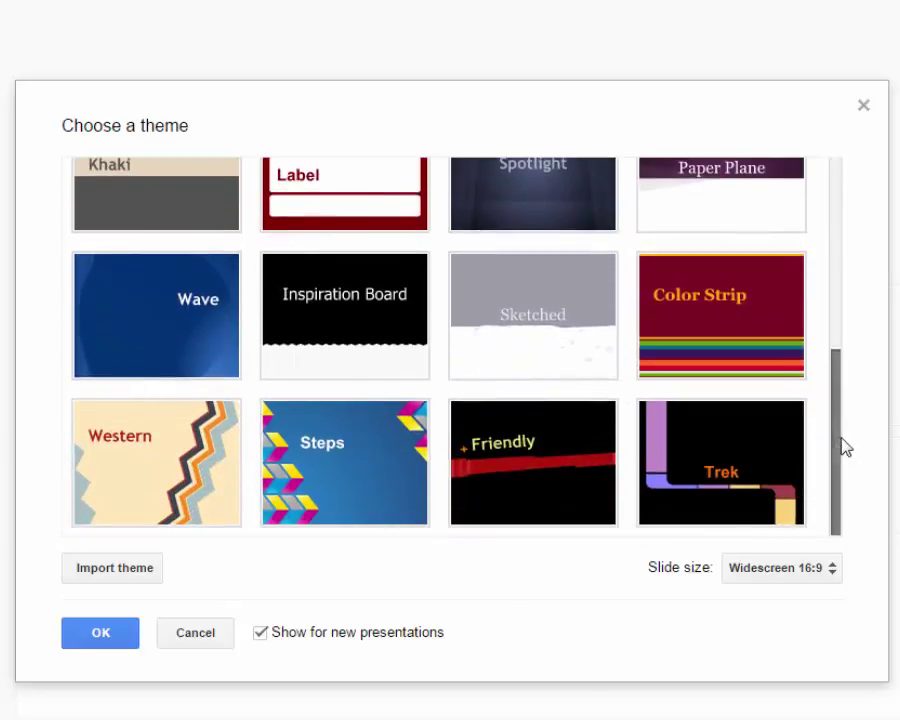
{"action": "left_click", "coordinate": [352, 466]}
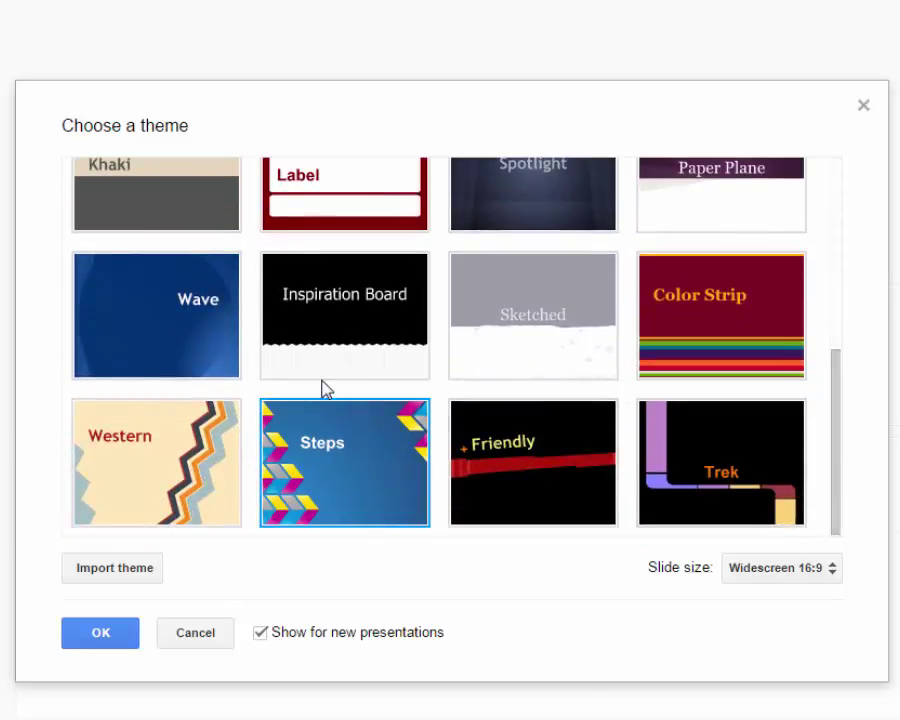
{"action": "left_click", "coordinate": [116, 641]}
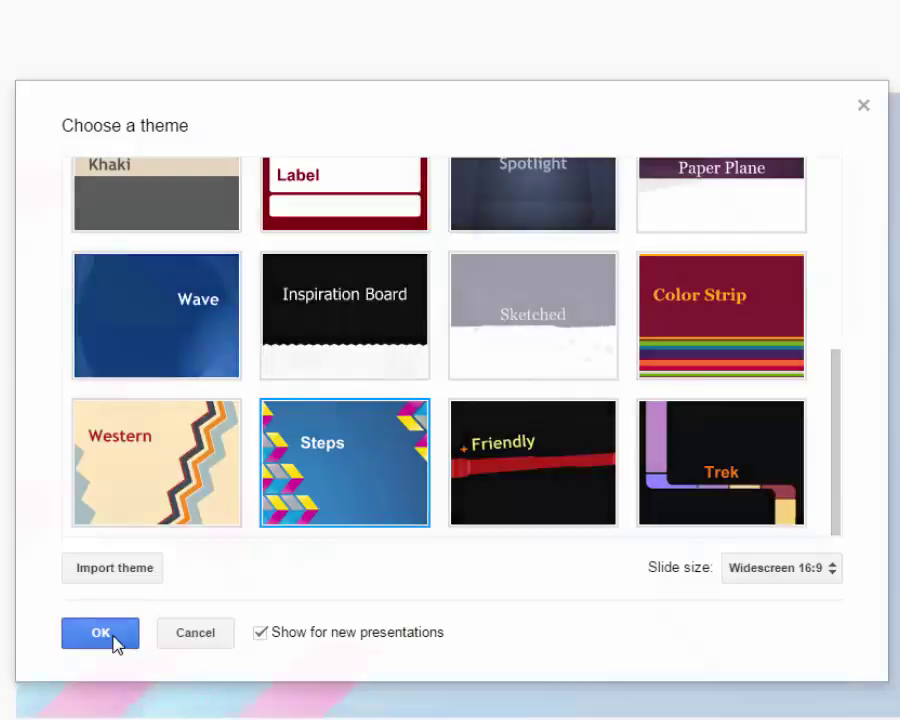
{"action": "left_click", "coordinate": [114, 640]}
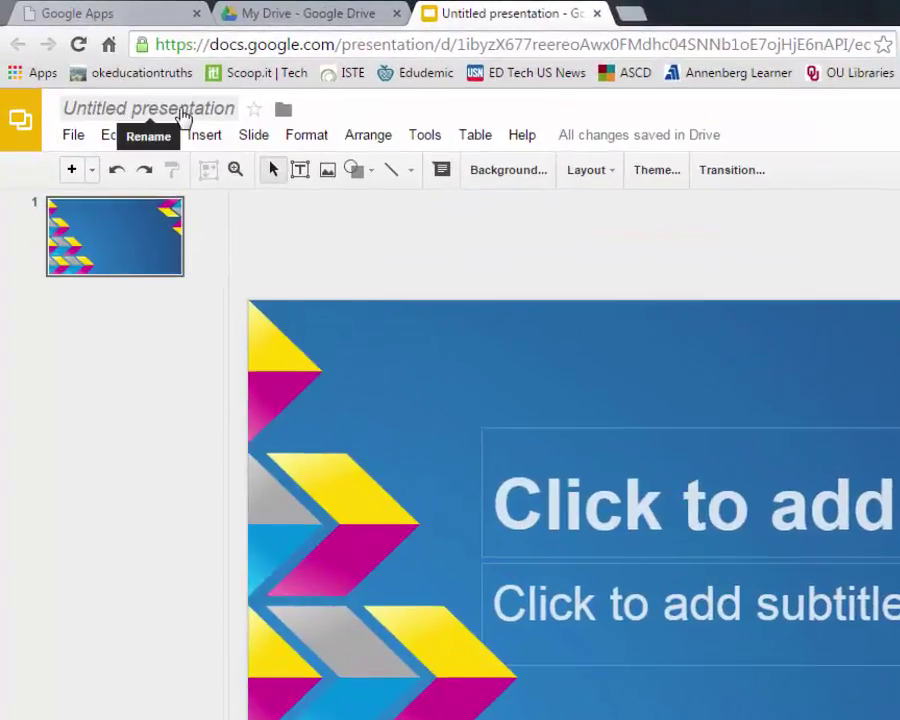
{"action": "left_click", "coordinate": [184, 117]}
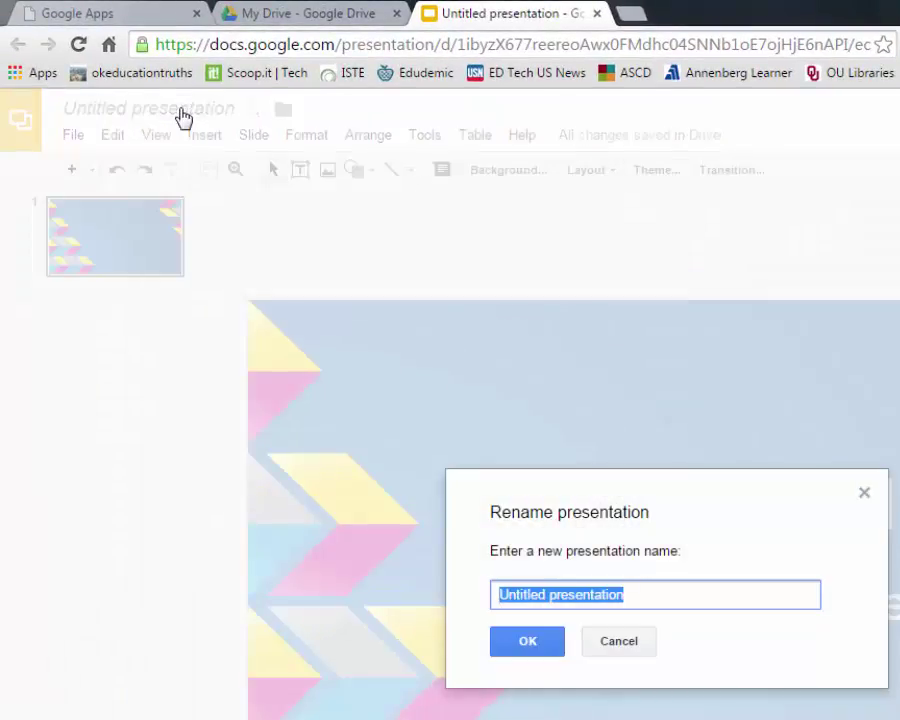
{"action": "type", "text": "Shakespeare"}
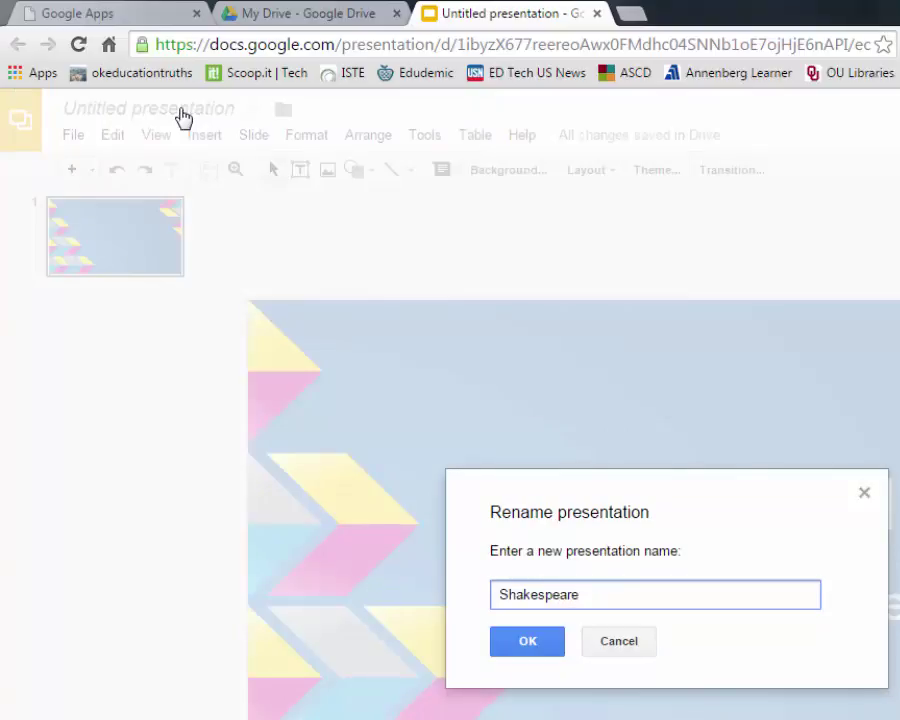
{"action": "type", "text": " Biography"}
{"action": "left_click", "coordinate": [542, 646]}
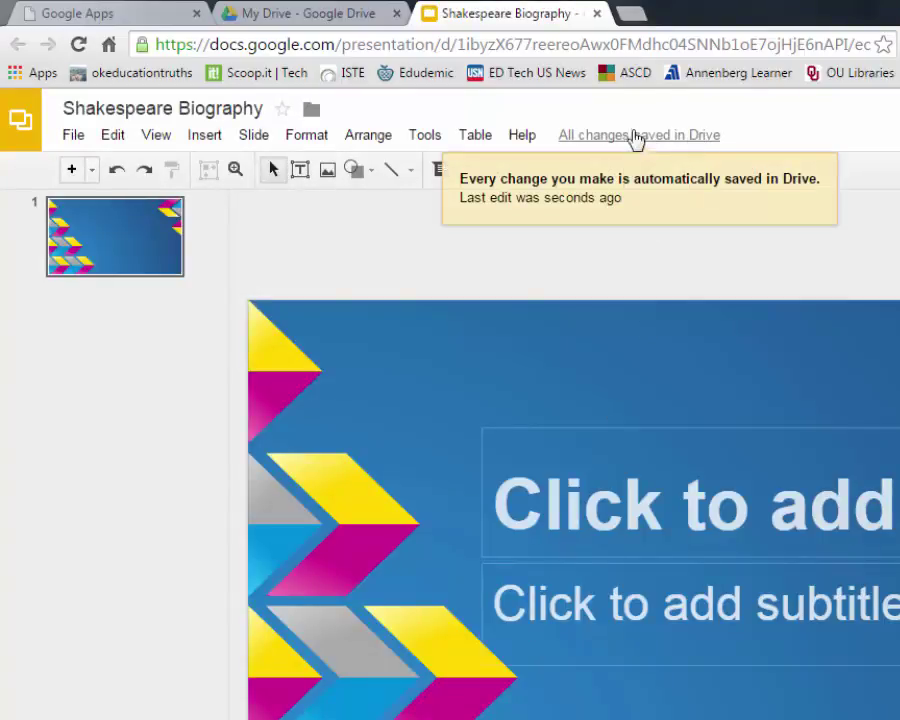
{"action": "left_click", "coordinate": [333, 20]}
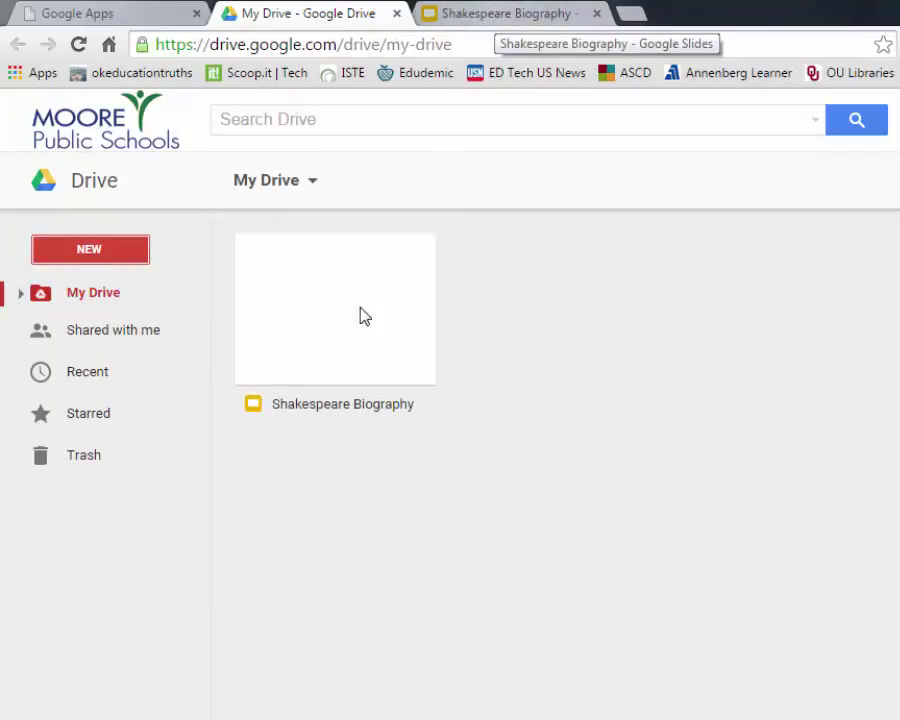
{"action": "left_click", "coordinate": [503, 18]}
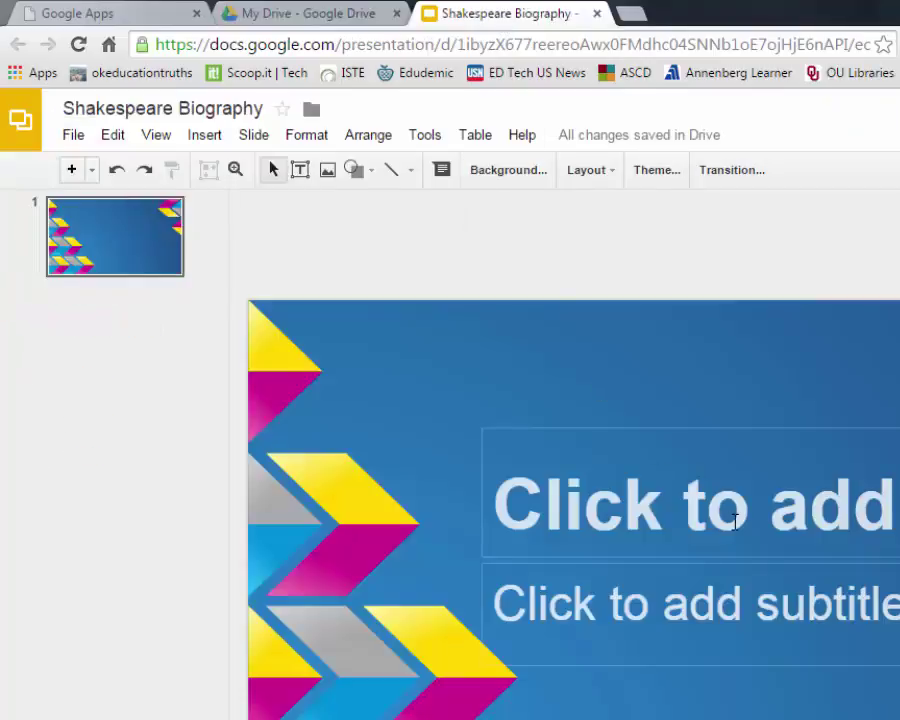
Step: Title the first slide 'William Shakespeare'
{"action": "left_click", "coordinate": [735, 514]}
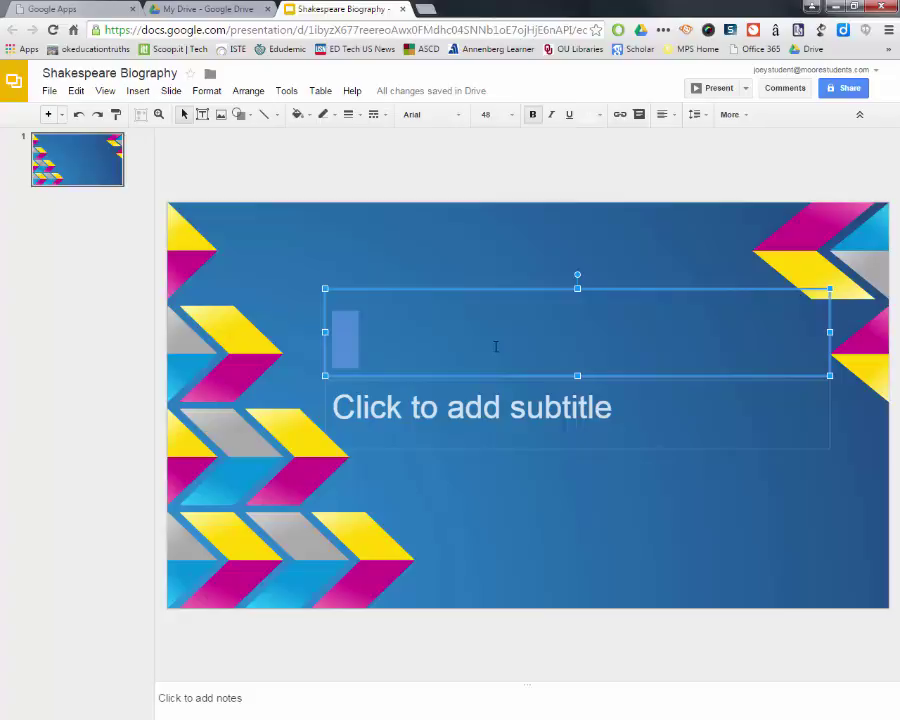
{"action": "type", "text": "S"}
{"action": "key", "text": "BackSpace"}
{"action": "type", "text": "Willia"}
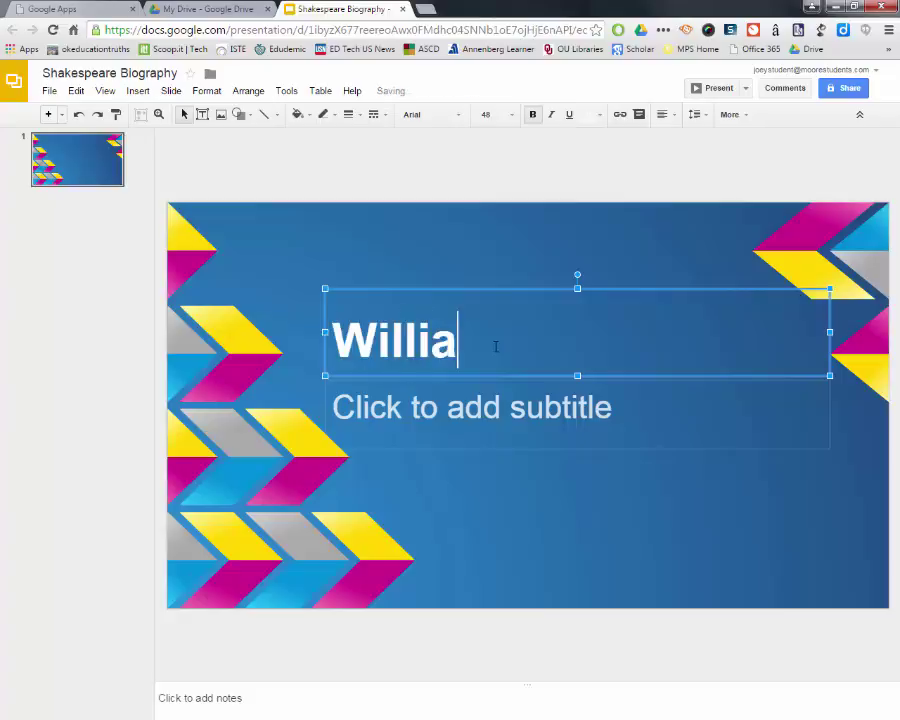
{"action": "type", "text": "m Shakespear"}
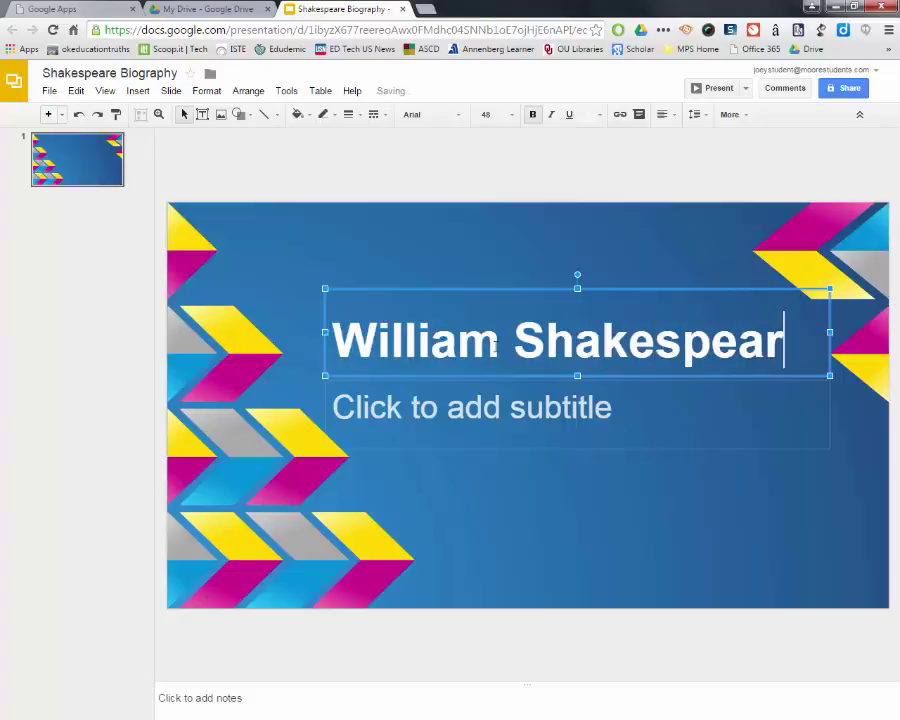
{"action": "type", "text": "e"}
Step: Add the author's byline as the subtitle and select its box
{"action": "left_click", "coordinate": [429, 417]}
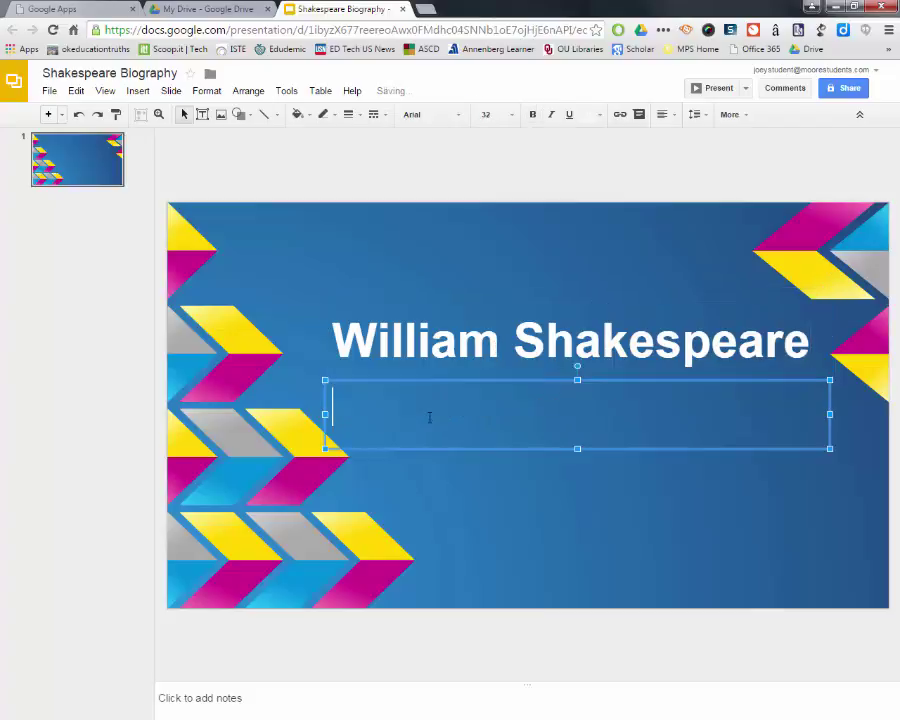
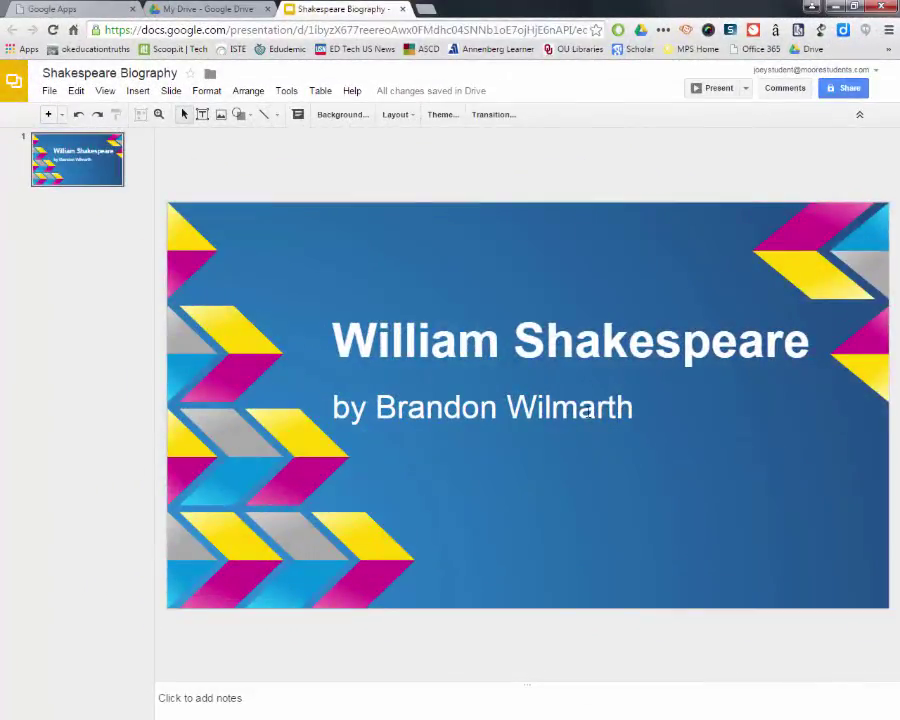
{"action": "left_click", "coordinate": [579, 410]}
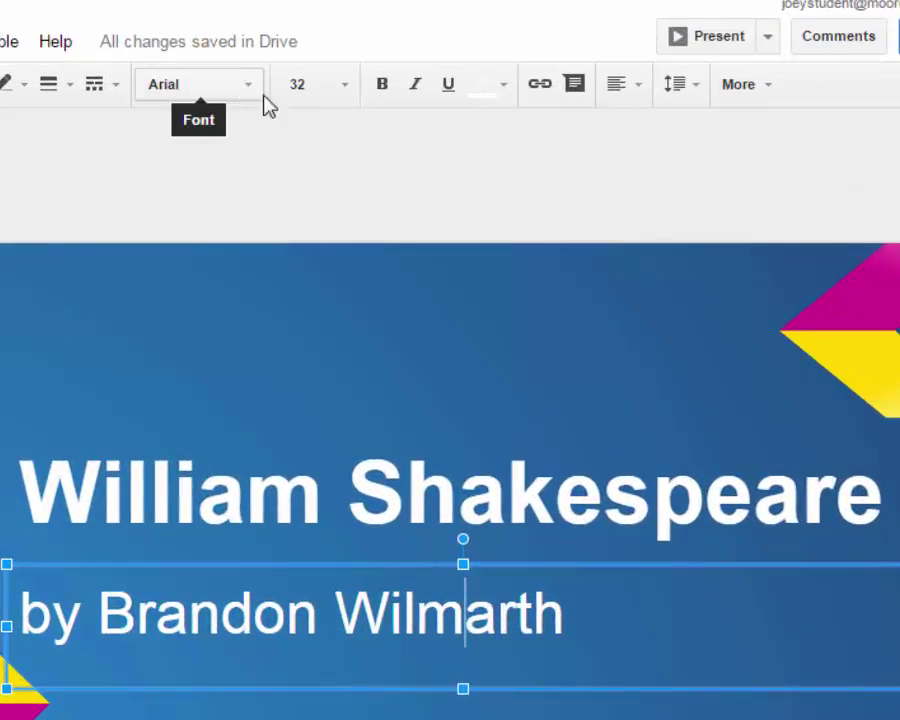
Step: Make the byline 14 pt, narrow its box, and move it to the lower right
{"action": "left_click", "coordinate": [344, 88]}
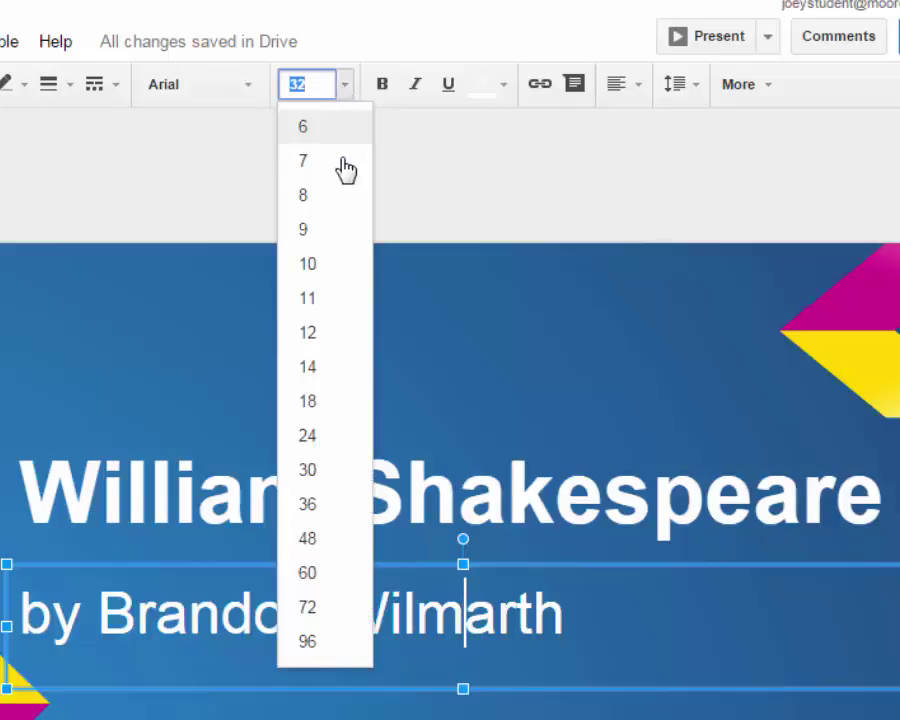
{"action": "left_click", "coordinate": [324, 334]}
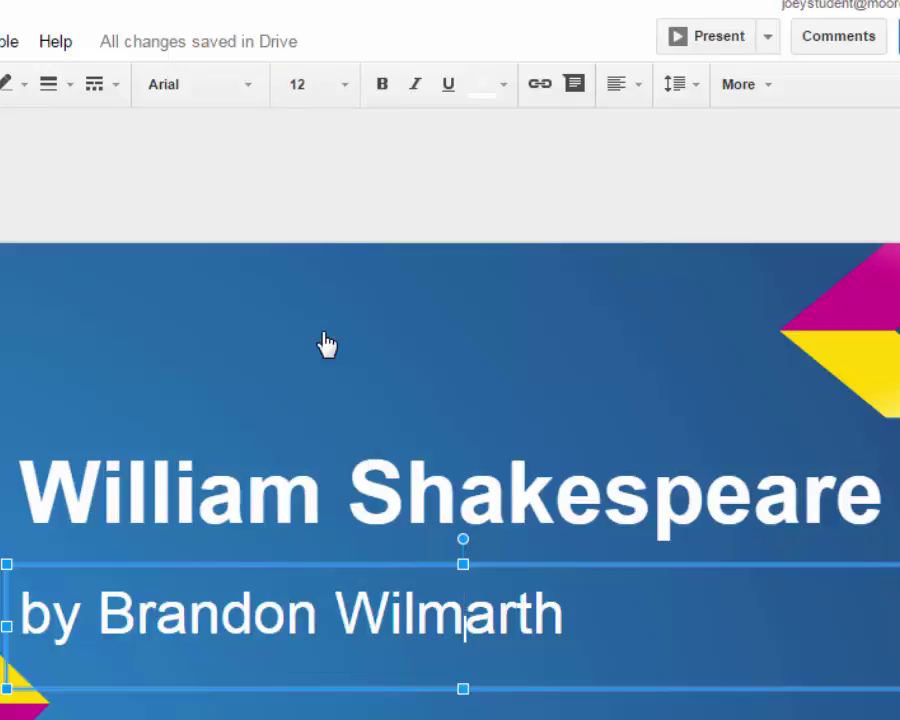
{"action": "triple_click", "coordinate": [352, 615]}
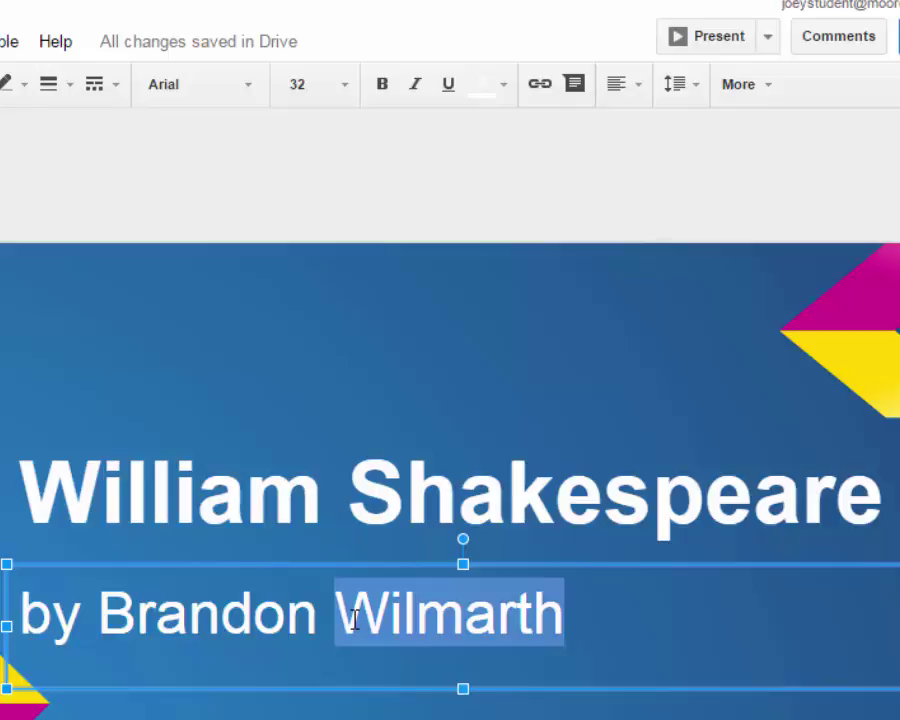
{"action": "left_click", "coordinate": [348, 86]}
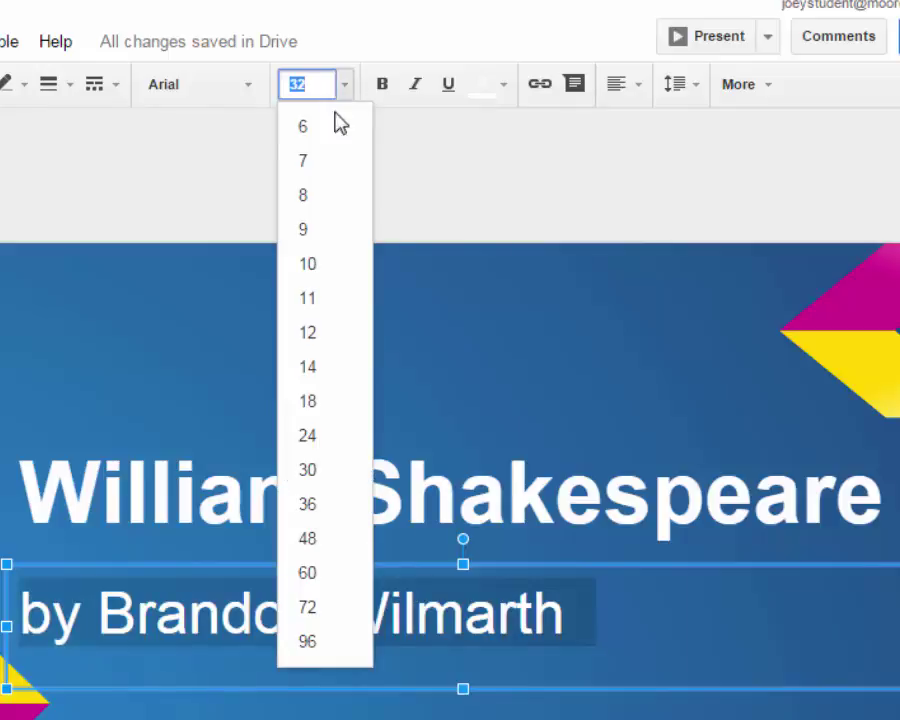
{"action": "left_click", "coordinate": [318, 367]}
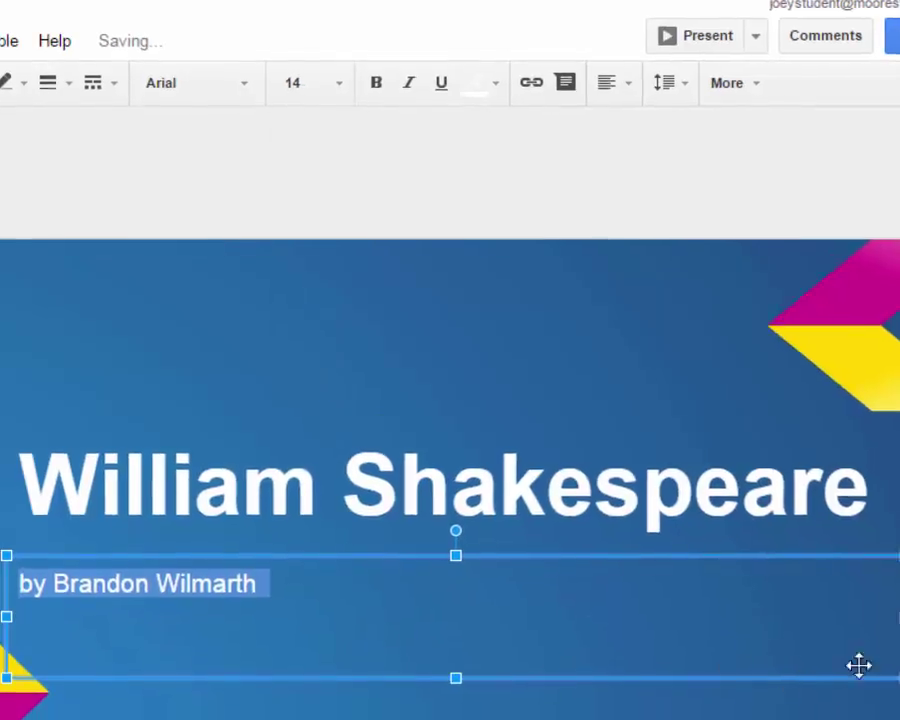
{"action": "left_click_drag", "start_coordinate": [884, 602], "coordinate": [284, 589]}
{"action": "left_click_drag", "start_coordinate": [297, 540], "coordinate": [843, 537]}
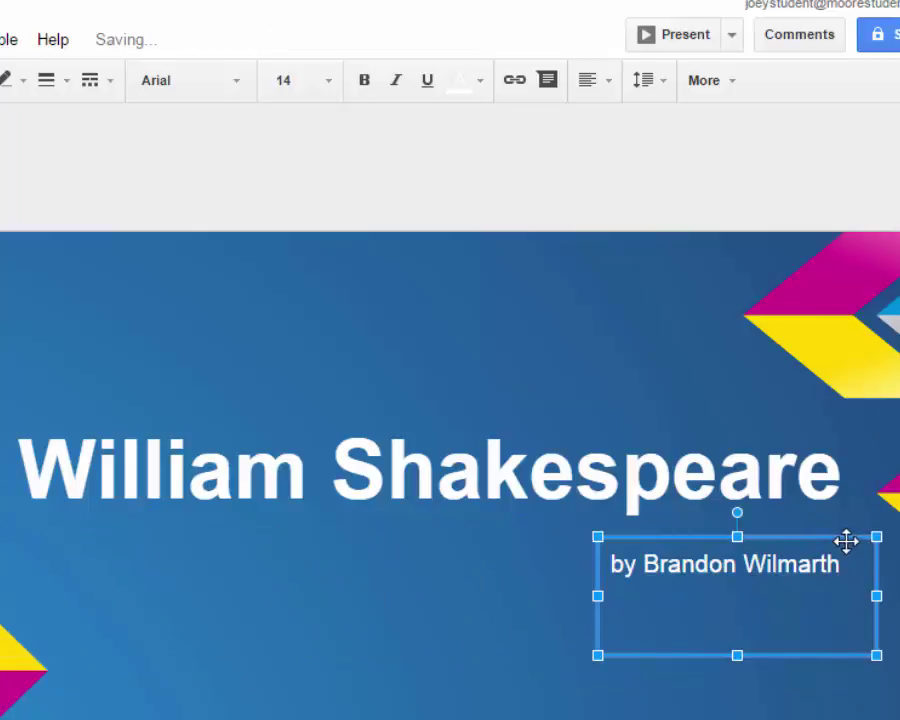
Step: Set the William Shakespeare title in Comic Sans MS
{"action": "left_click", "coordinate": [443, 468]}
{"action": "triple_click", "coordinate": [446, 470]}
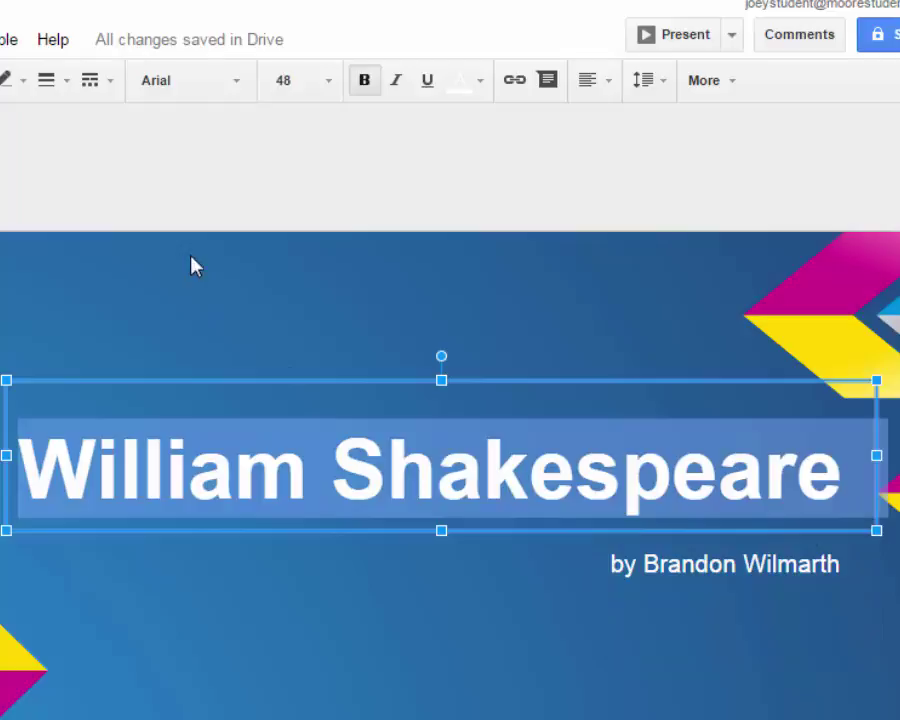
{"action": "left_click", "coordinate": [237, 86]}
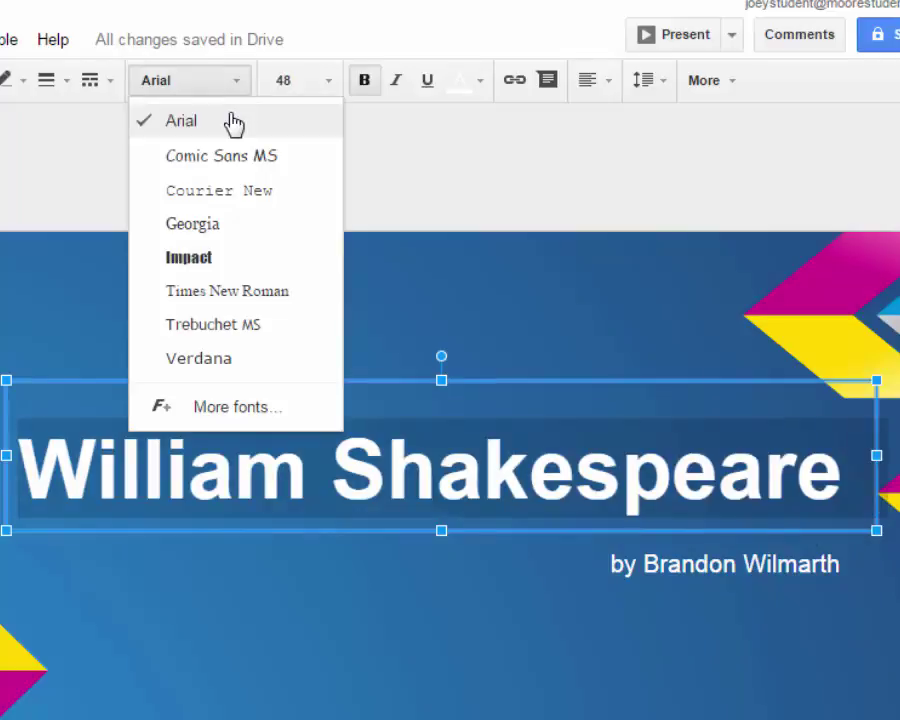
{"action": "left_click", "coordinate": [233, 160]}
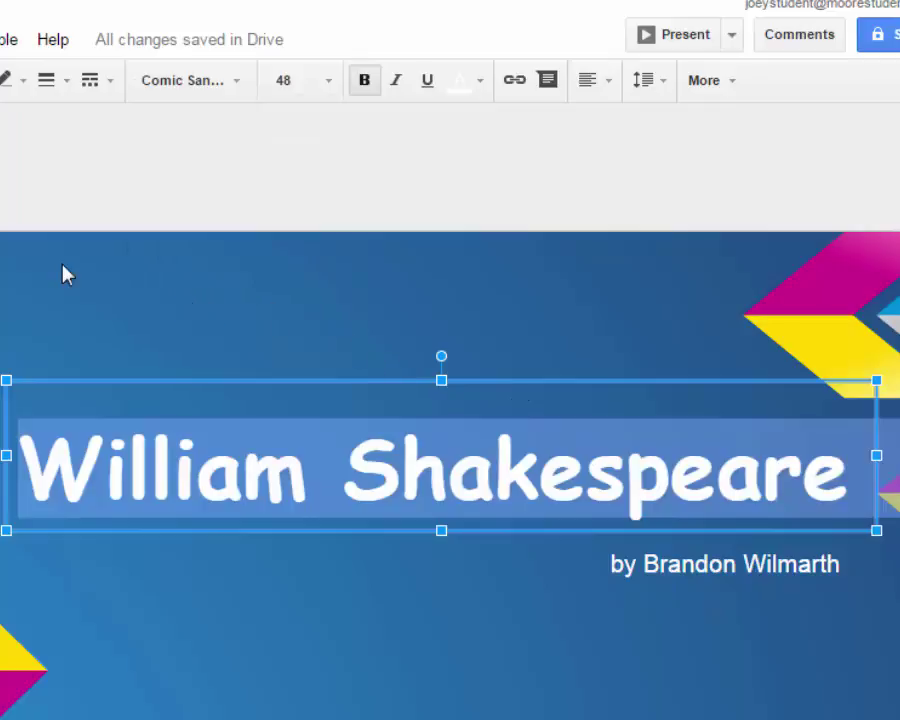
{"action": "left_click", "coordinate": [52, 314]}
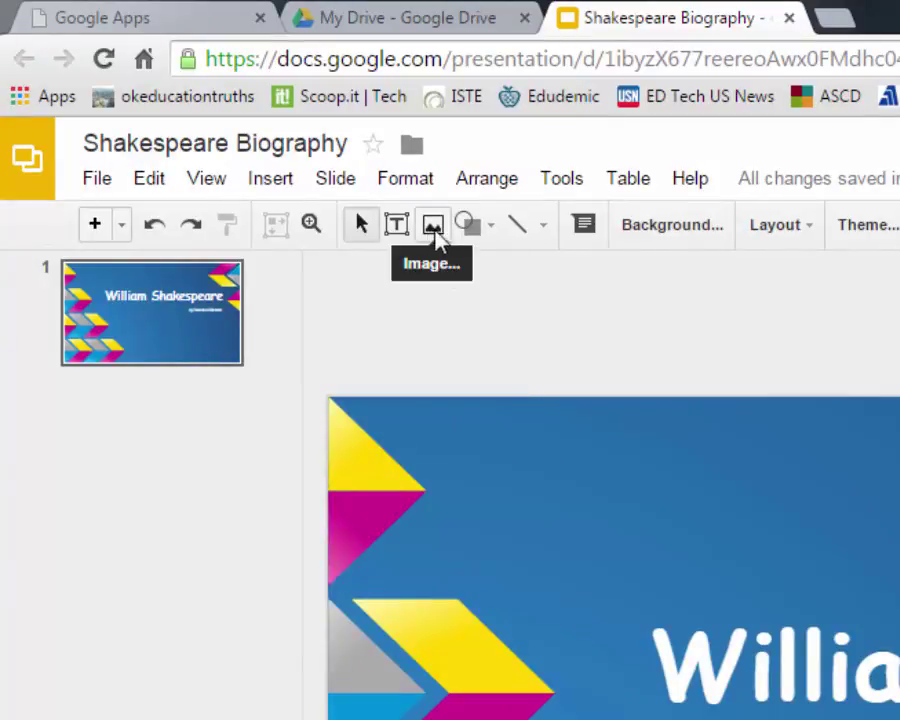
Step: Start an image insert, find the WILLIAM SHAKESPEARE picture in Pictures, then cancel the upload
{"action": "left_click", "coordinate": [284, 190]}
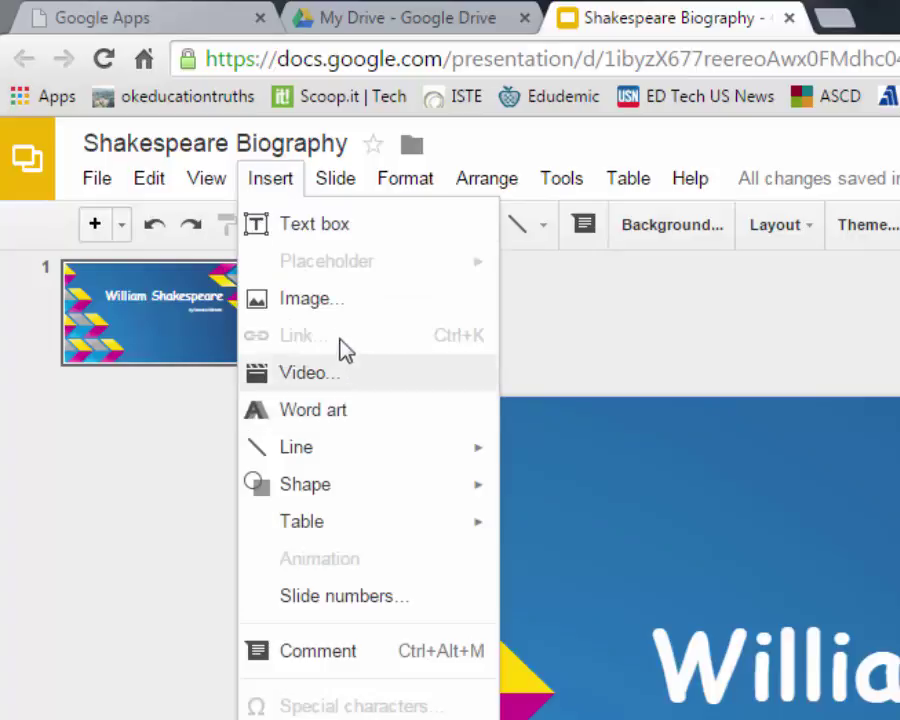
{"action": "left_click", "coordinate": [326, 304]}
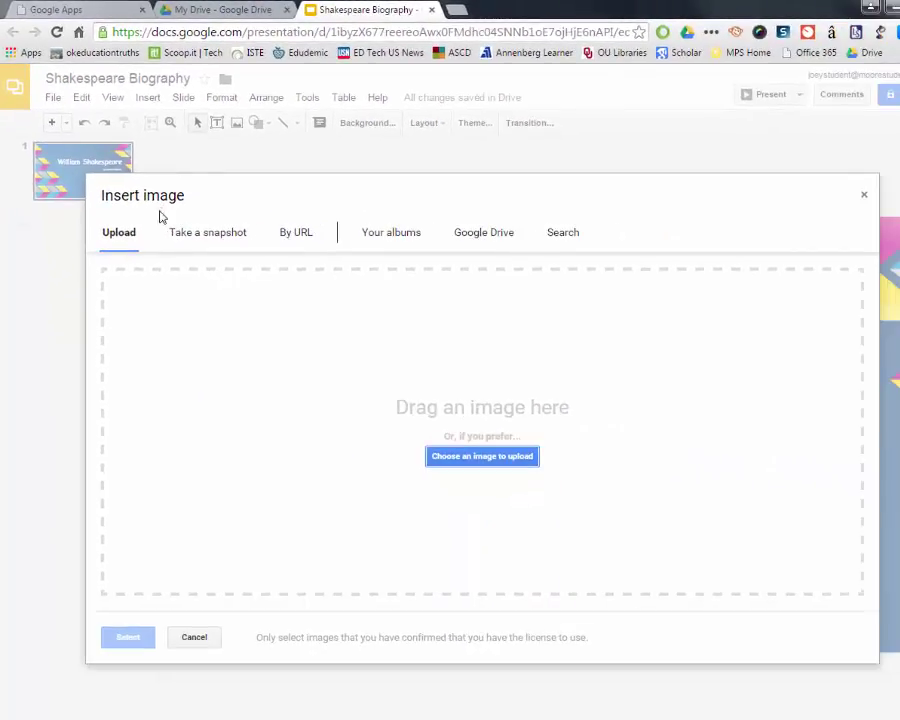
{"action": "left_click", "coordinate": [497, 460]}
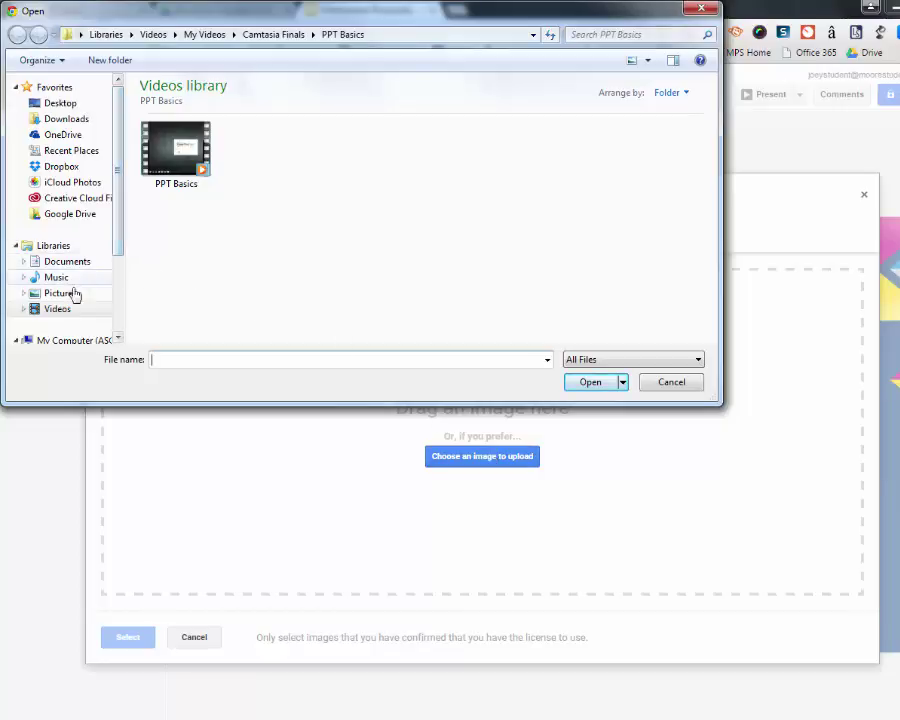
{"action": "left_click", "coordinate": [70, 294]}
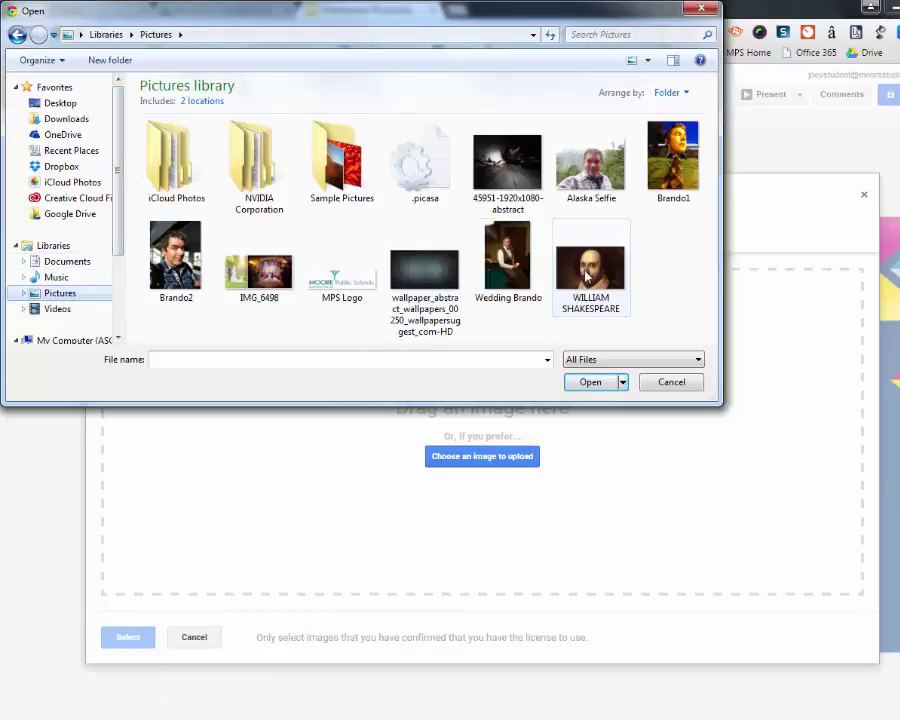
{"action": "left_click", "coordinate": [588, 278]}
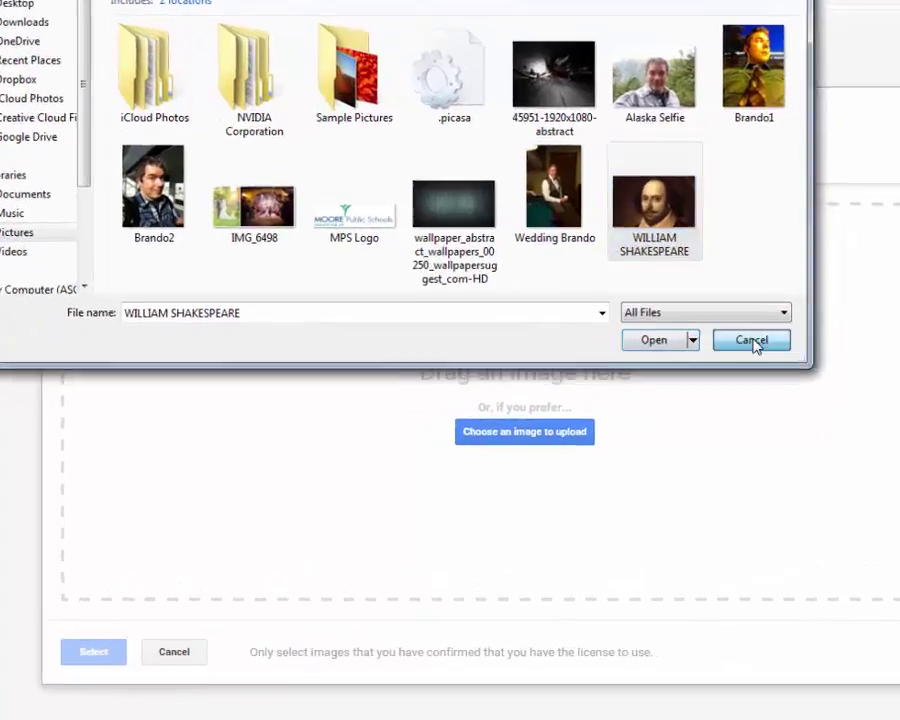
{"action": "left_click", "coordinate": [672, 383]}
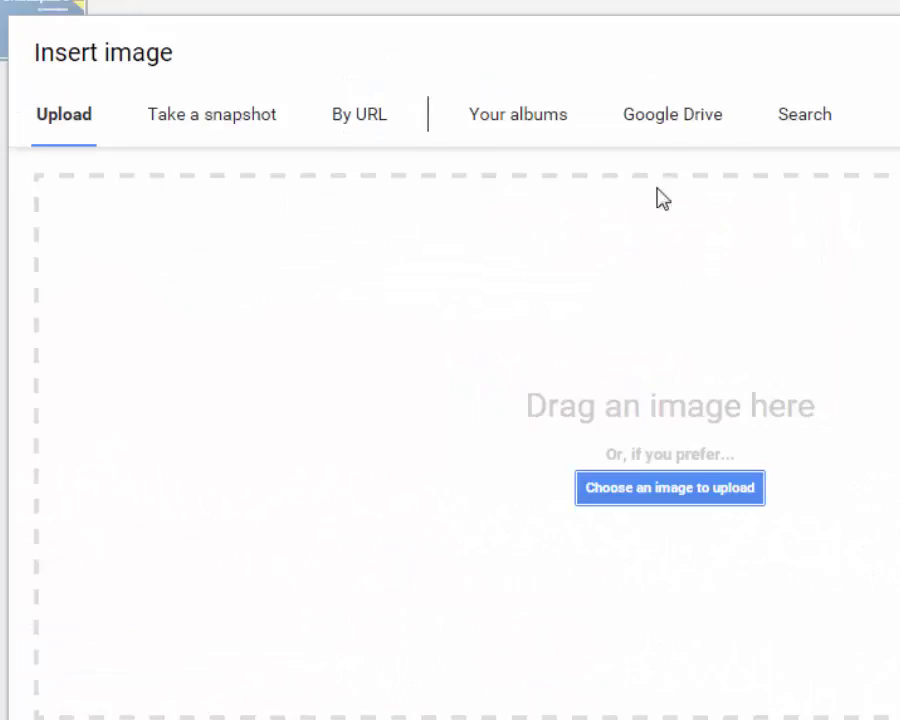
Step: Search images for 'william shakespeare' and place the stained-glass portrait on the slide
{"action": "left_click", "coordinate": [804, 122]}
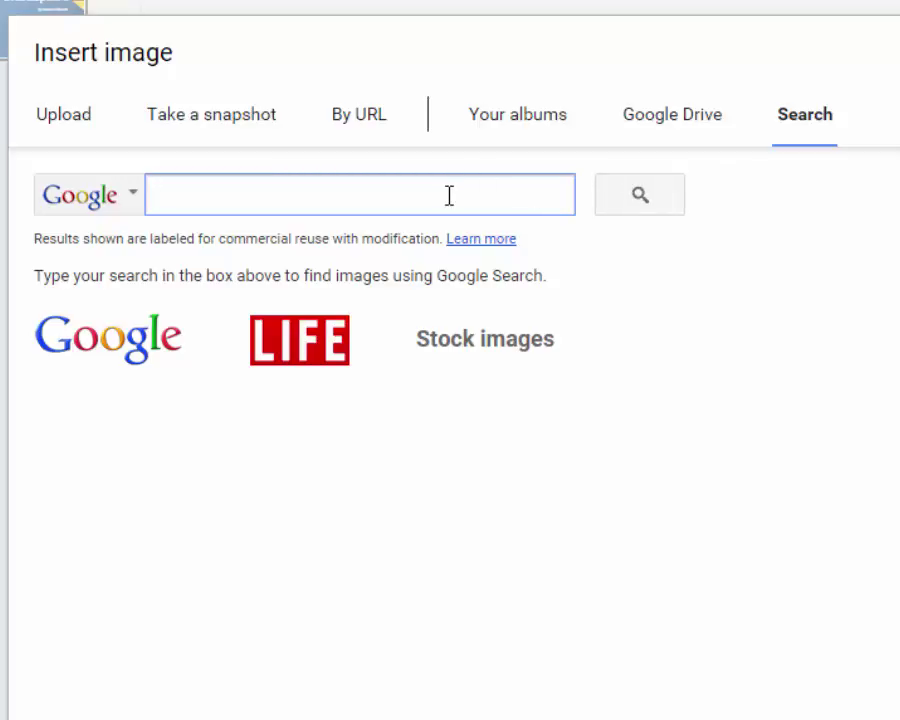
{"action": "type", "text": "william shak"}
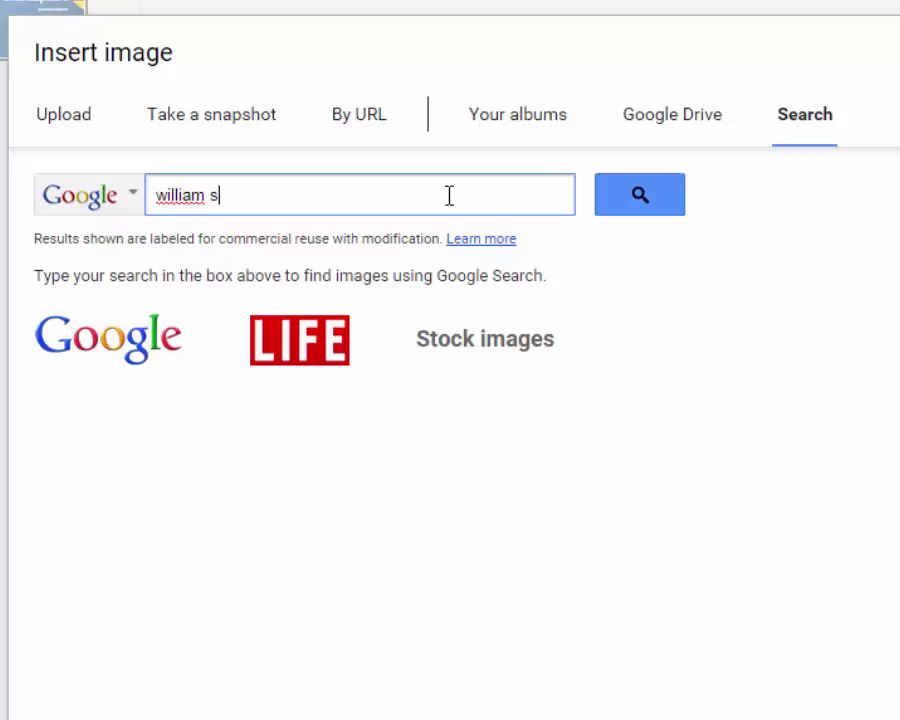
{"action": "type", "text": "espeare"}
{"action": "key", "text": "Return"}
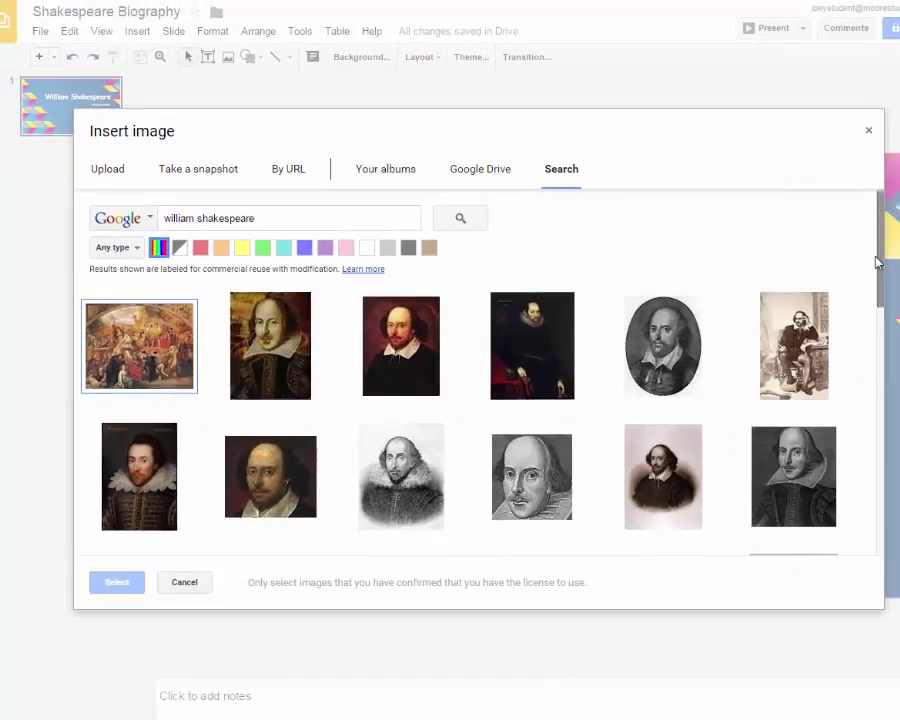
{"action": "left_click_drag", "start_coordinate": [876, 262], "coordinate": [878, 370]}
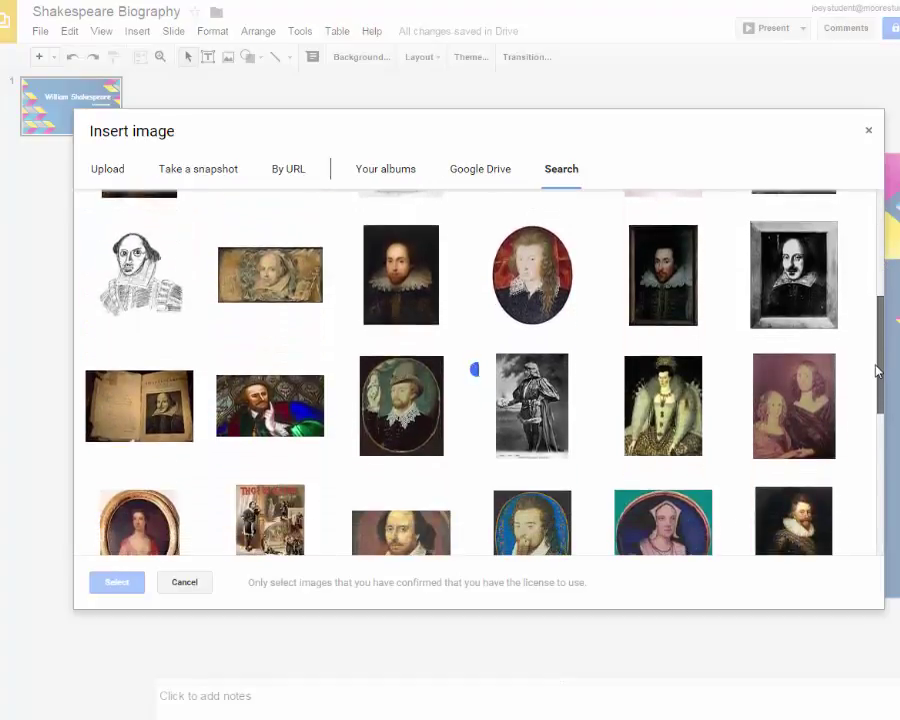
{"action": "left_click", "coordinate": [297, 411]}
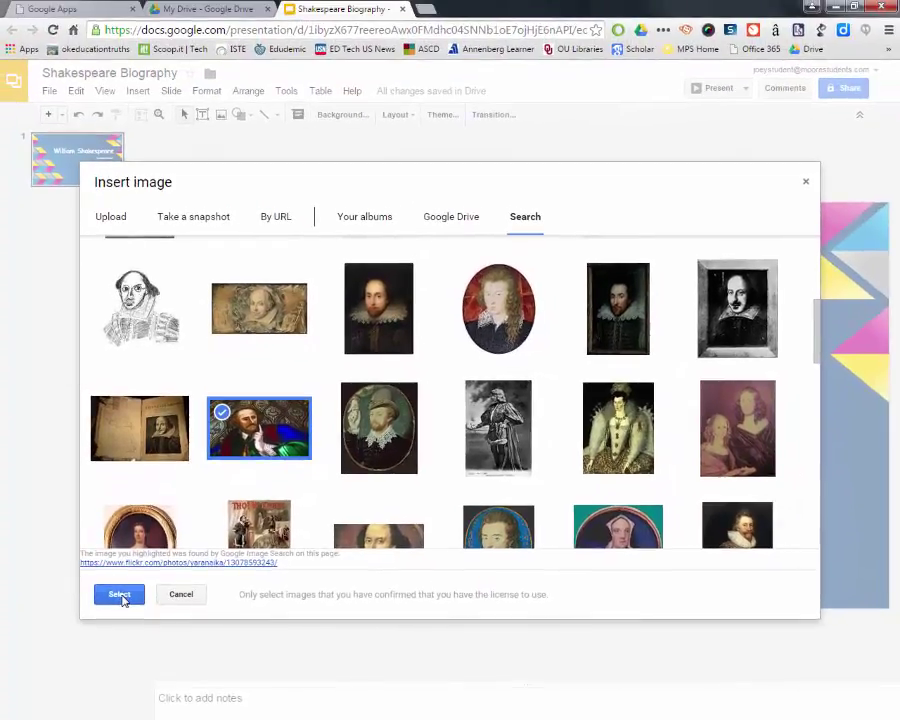
{"action": "left_click", "coordinate": [120, 595]}
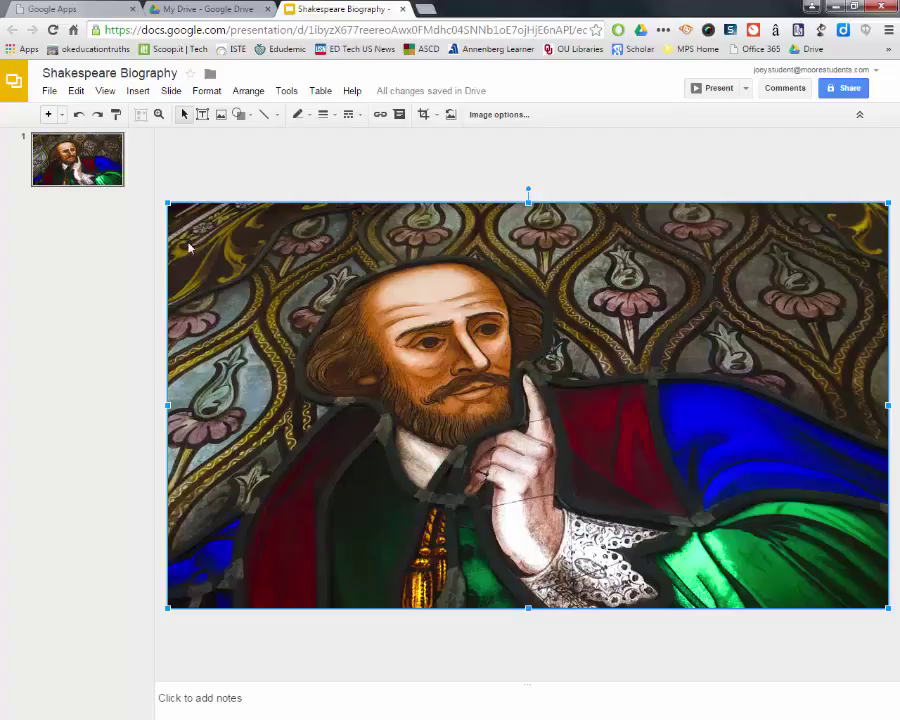
Step: Shrink the stained-glass portrait from its top-left corner and move it below the William Shakespeare title and byline
{"action": "left_click_drag", "start_coordinate": [167, 201], "coordinate": [604, 448]}
{"action": "mouse_move", "coordinate": [655, 494]}
{"action": "left_mouse_down"}
{"action": "mouse_move", "coordinate": [621, 481]}
{"action": "mouse_move", "coordinate": [458, 464]}
{"action": "mouse_move", "coordinate": [524, 470]}
{"action": "left_mouse_up"}
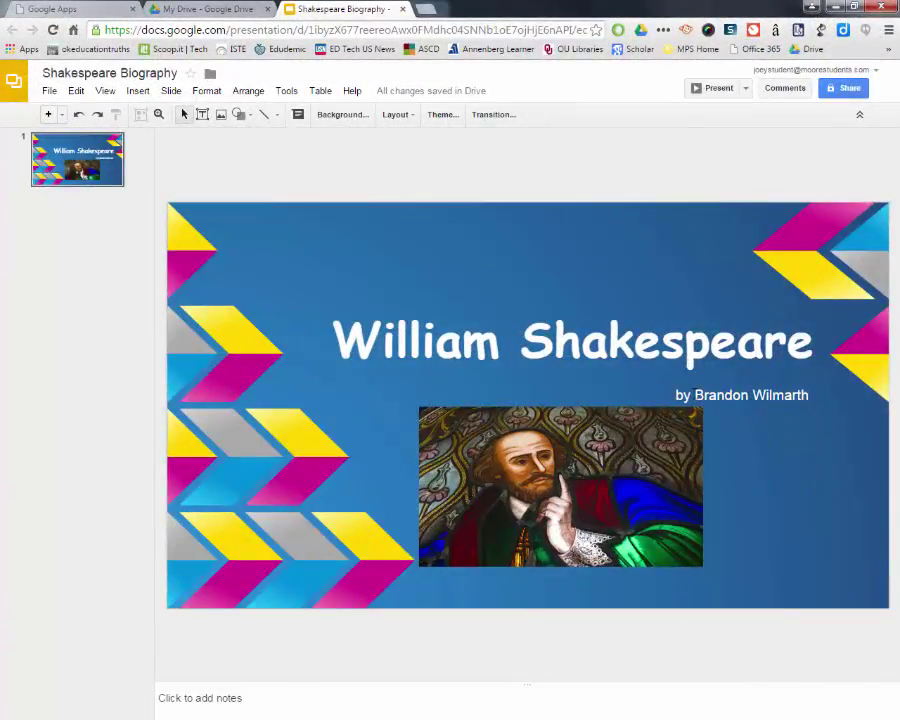
{"action": "left_click", "coordinate": [655, 458]}
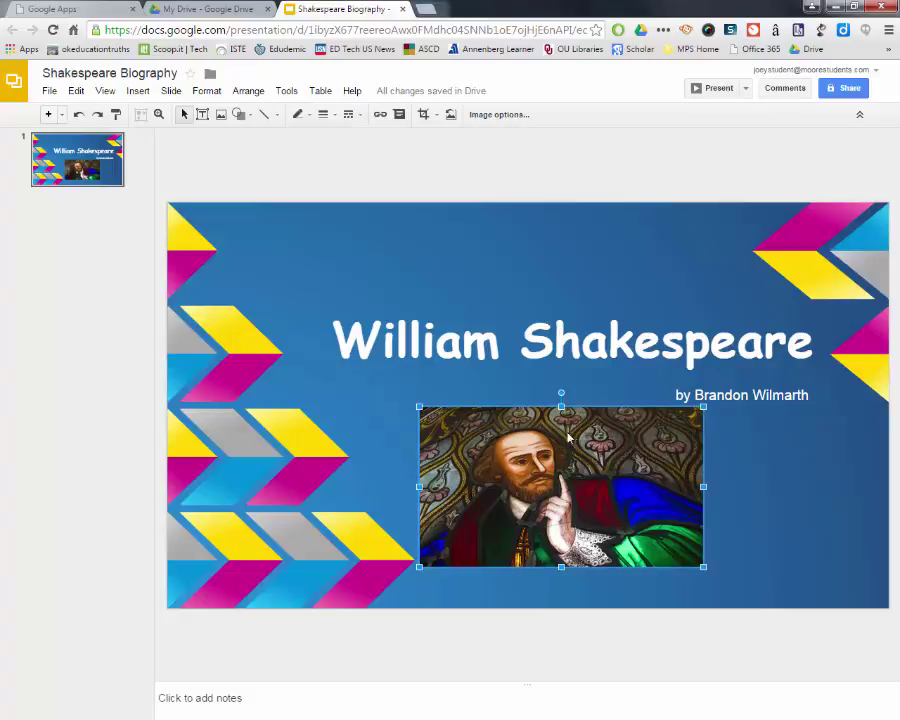
{"action": "left_click", "coordinate": [357, 347]}
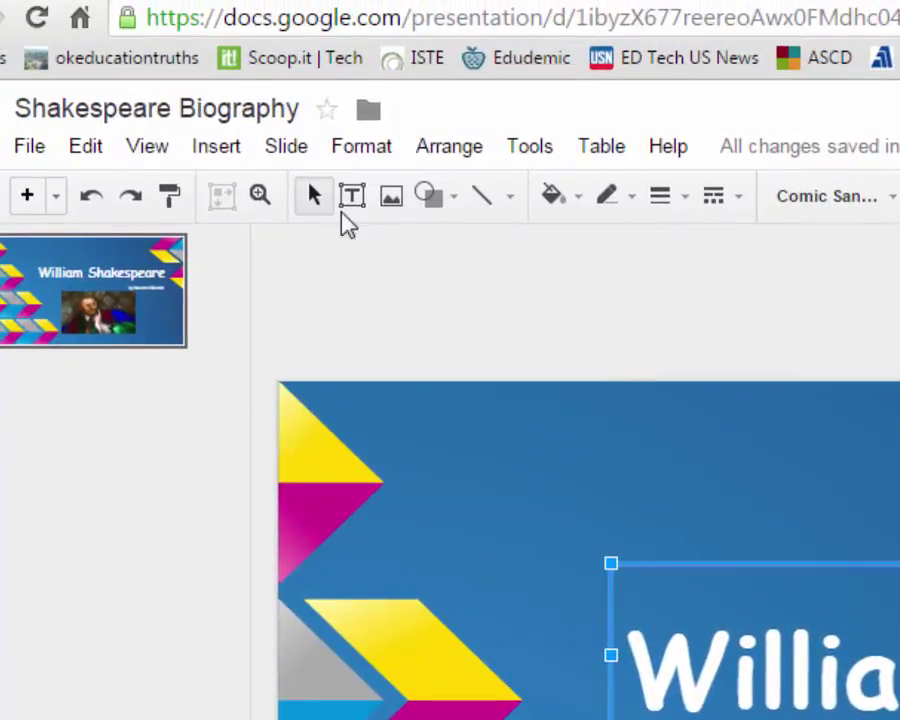
Step: Add an animation to the William Shakespeare title and change it from Fade in to Spin
{"action": "left_click", "coordinate": [216, 151]}
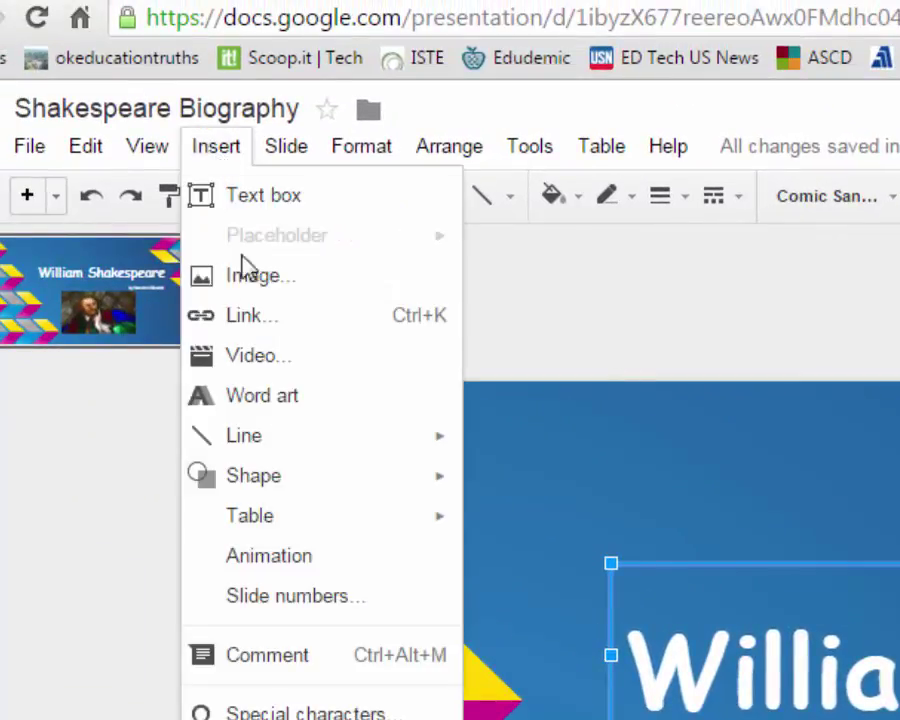
{"action": "left_click", "coordinate": [297, 566]}
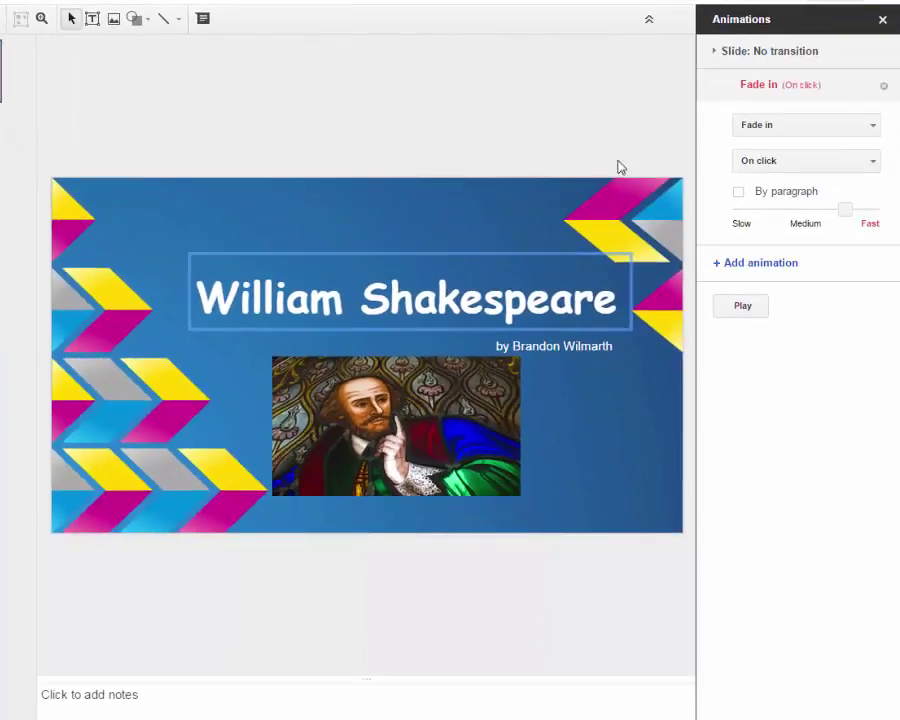
{"action": "left_click", "coordinate": [875, 131]}
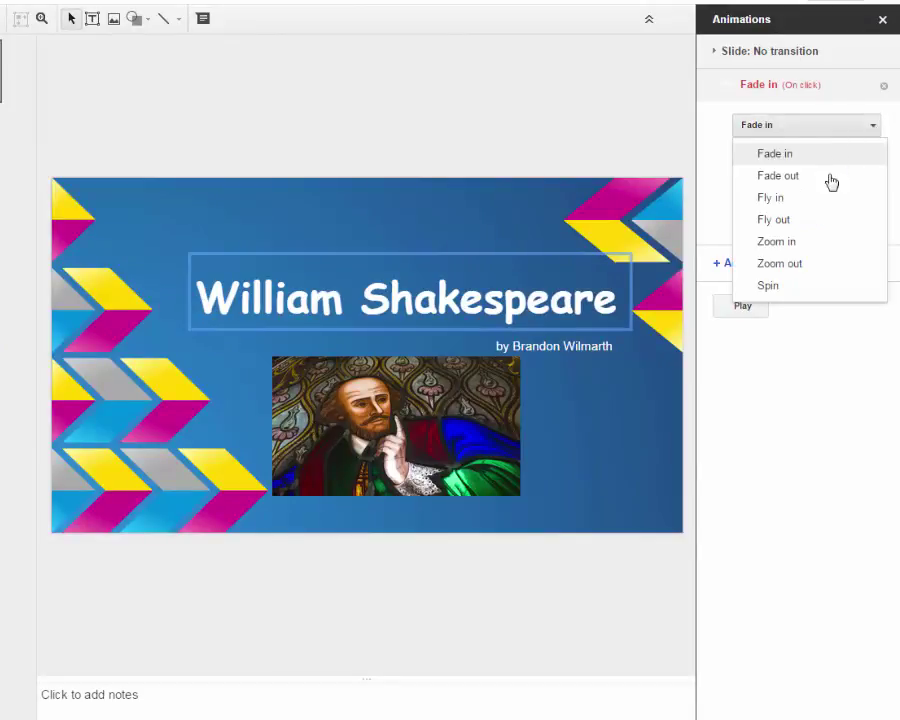
{"action": "left_click", "coordinate": [768, 286]}
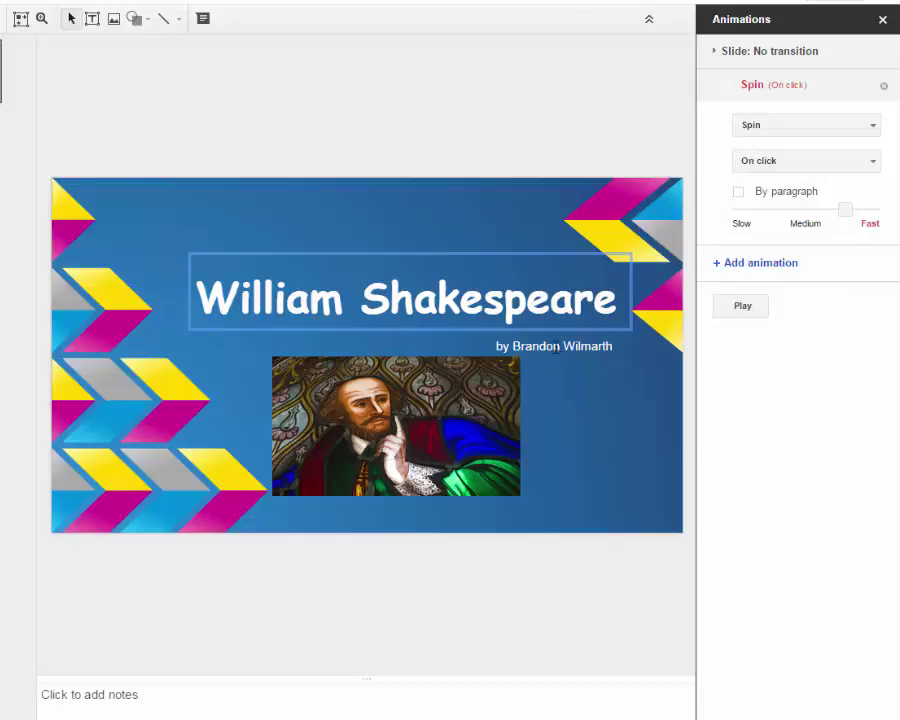
{"action": "left_click", "coordinate": [556, 347]}
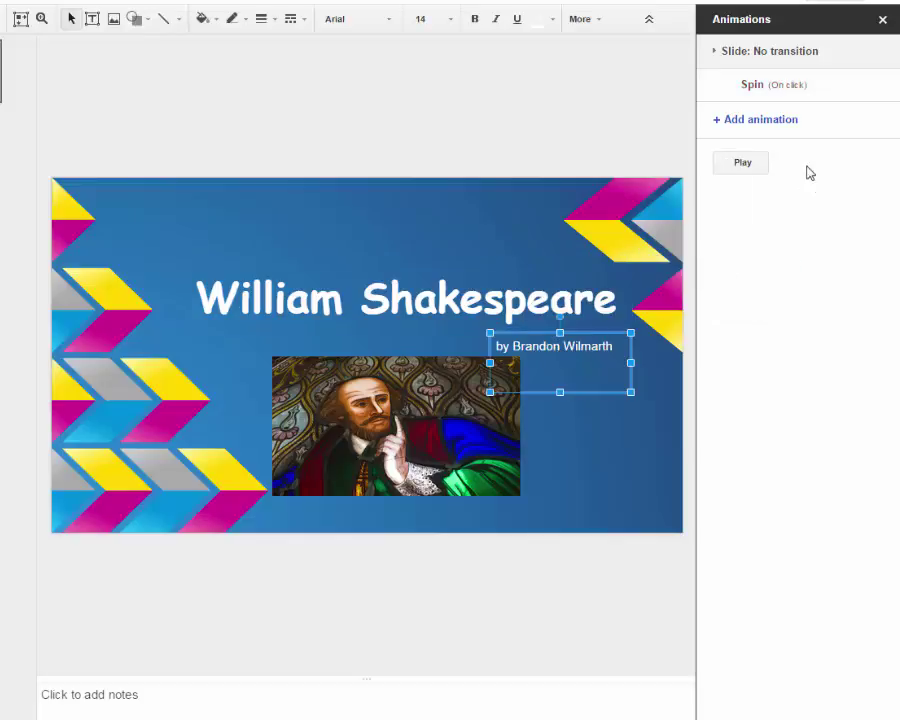
Step: Add a Fade in animation to the byline that starts With previous
{"action": "left_click", "coordinate": [717, 120]}
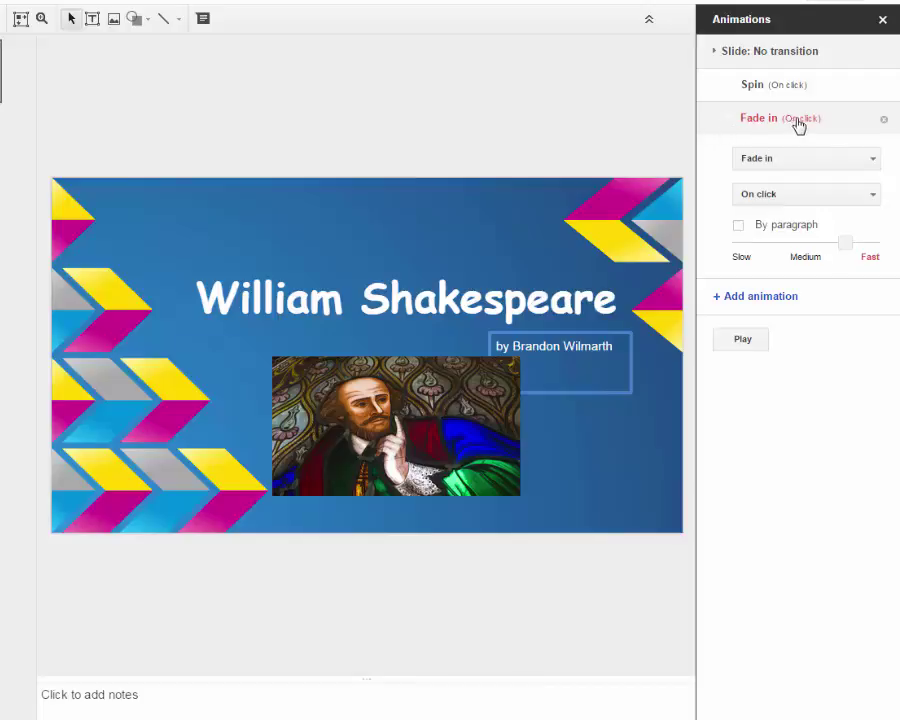
{"action": "left_click", "coordinate": [870, 199]}
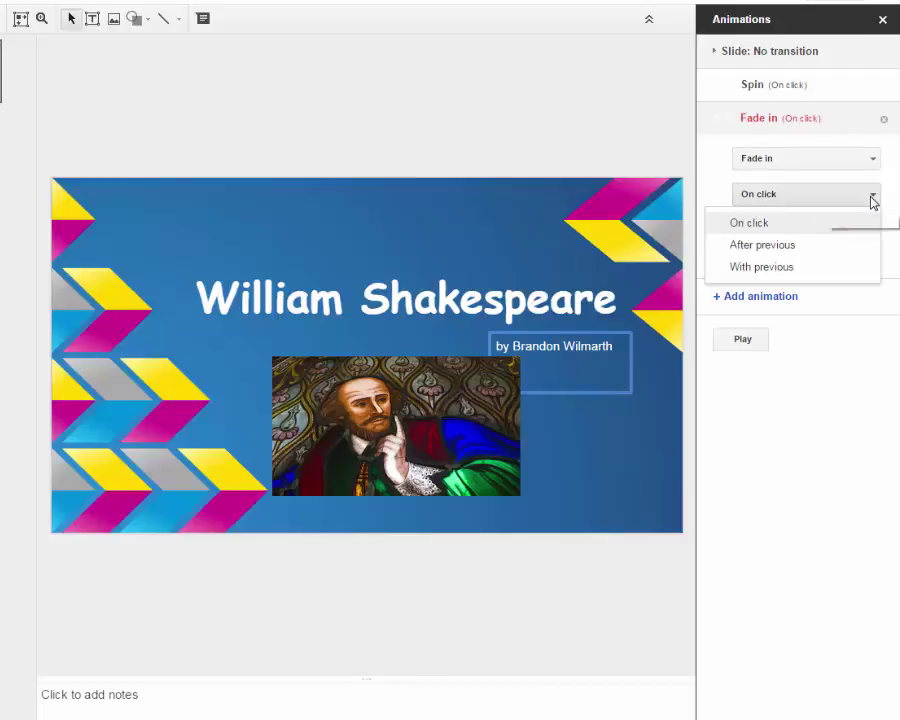
{"action": "left_click", "coordinate": [789, 268]}
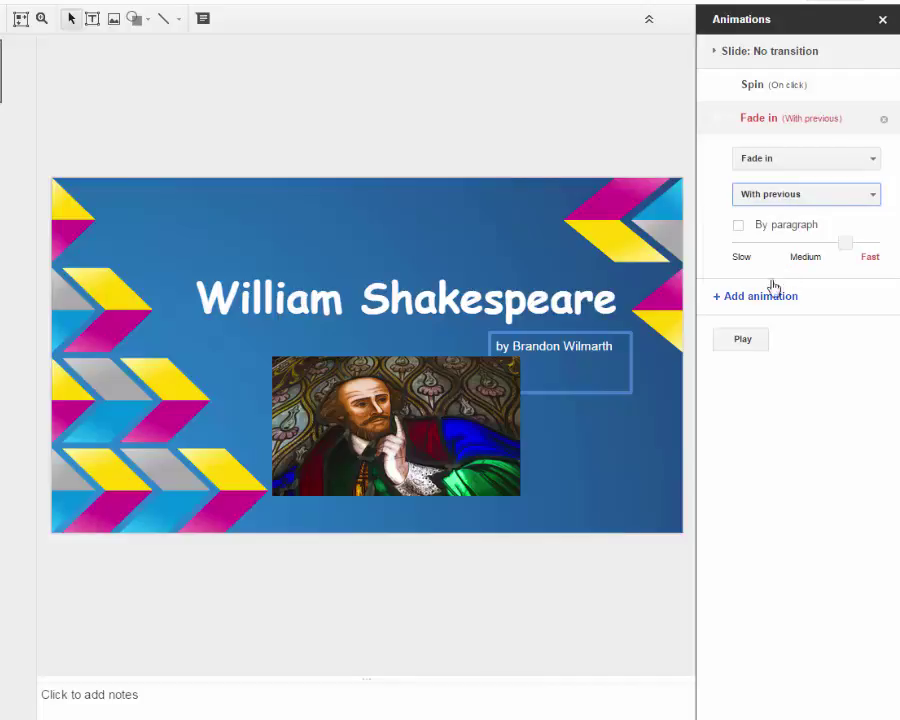
Step: Give the portrait a Fly in animation at medium speed
{"action": "left_click", "coordinate": [468, 404]}
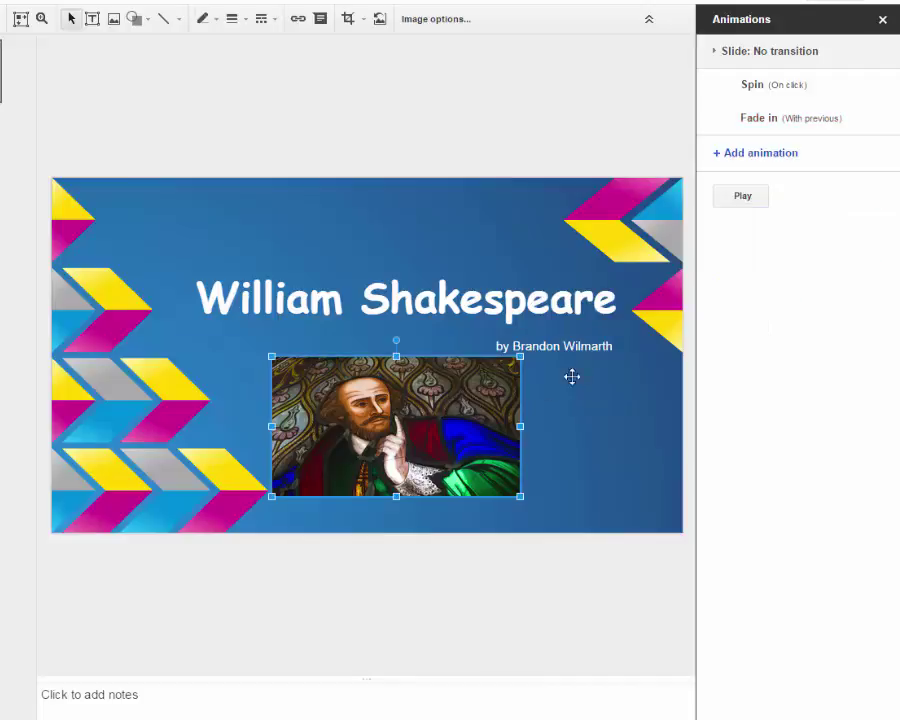
{"action": "left_click", "coordinate": [717, 155]}
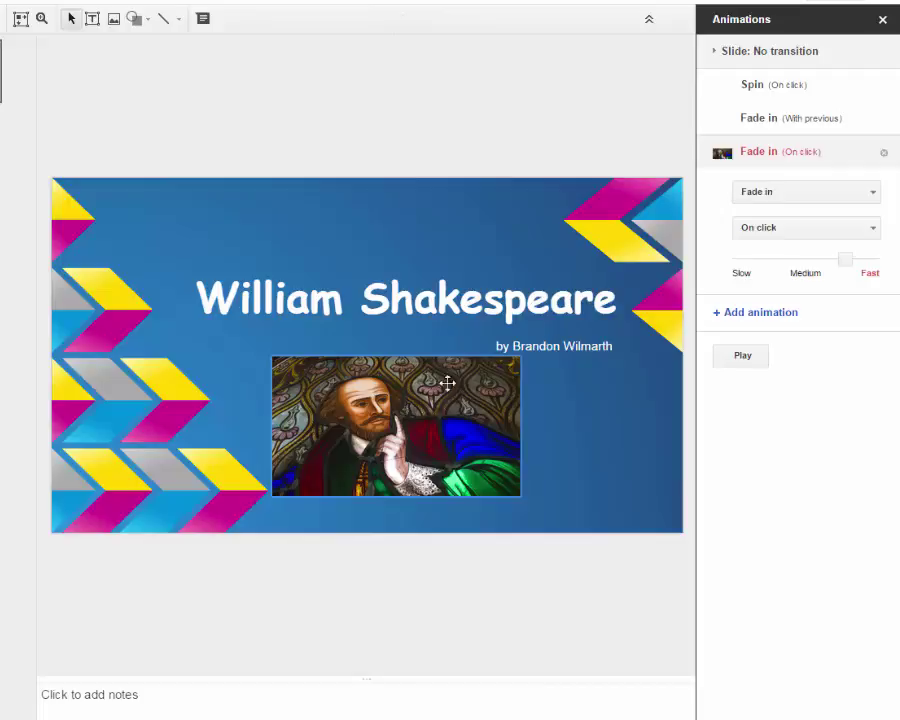
{"action": "left_click", "coordinate": [874, 194]}
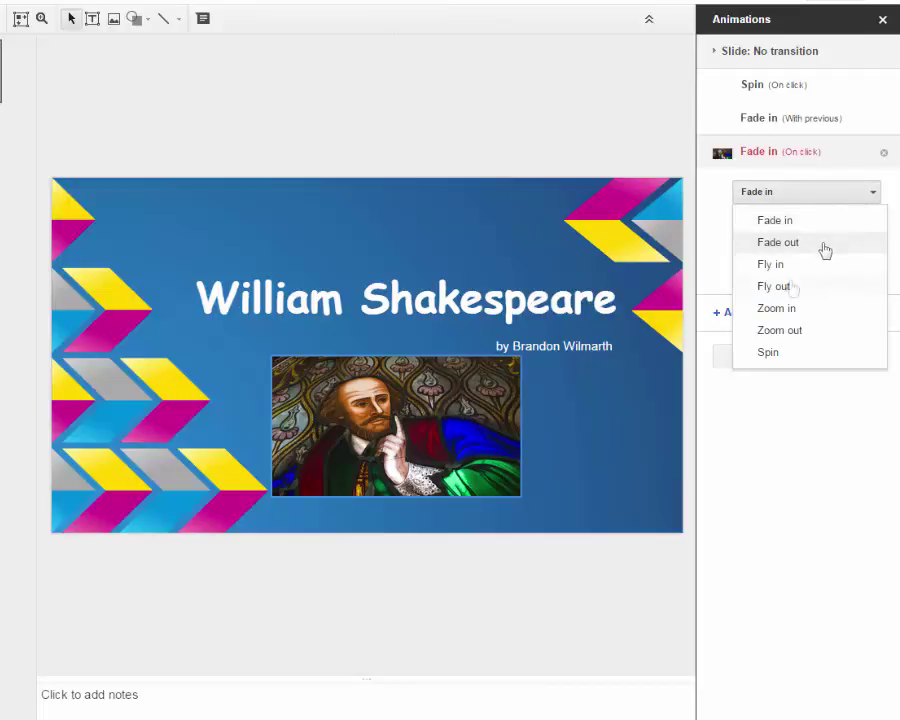
{"action": "left_click", "coordinate": [803, 266]}
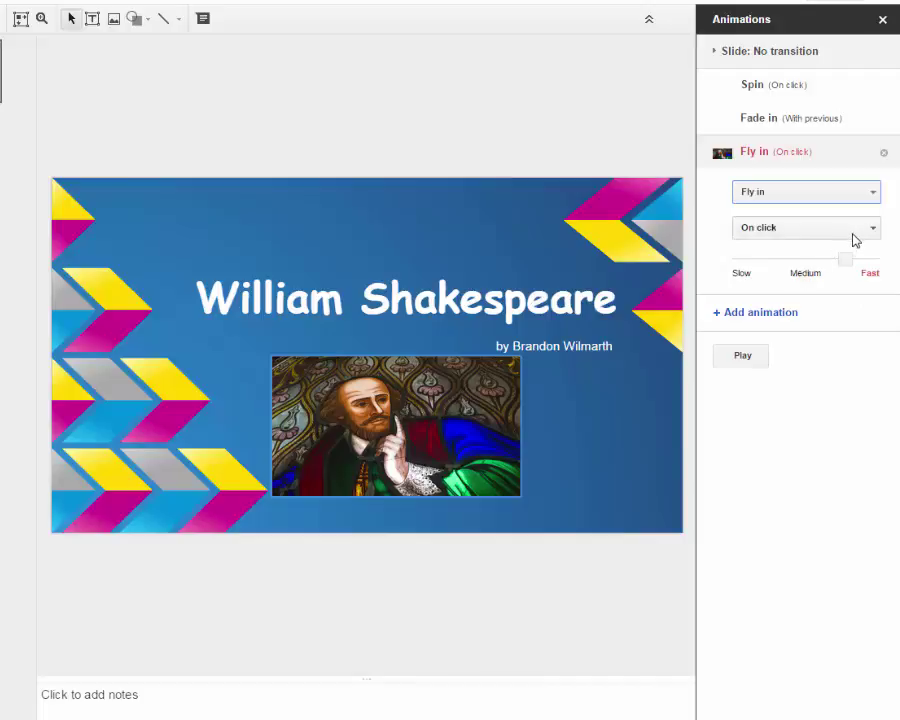
{"action": "left_click_drag", "start_coordinate": [846, 257], "coordinate": [804, 260]}
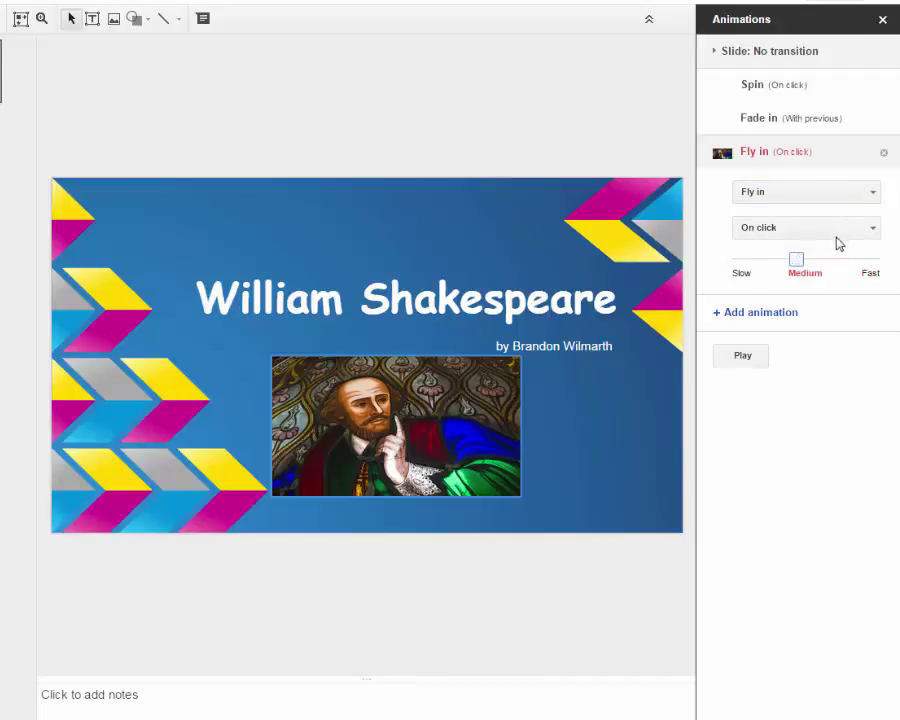
Step: Slow the byline's fade-in to the slowest speed and preview the slide's animations
{"action": "left_click", "coordinate": [794, 118]}
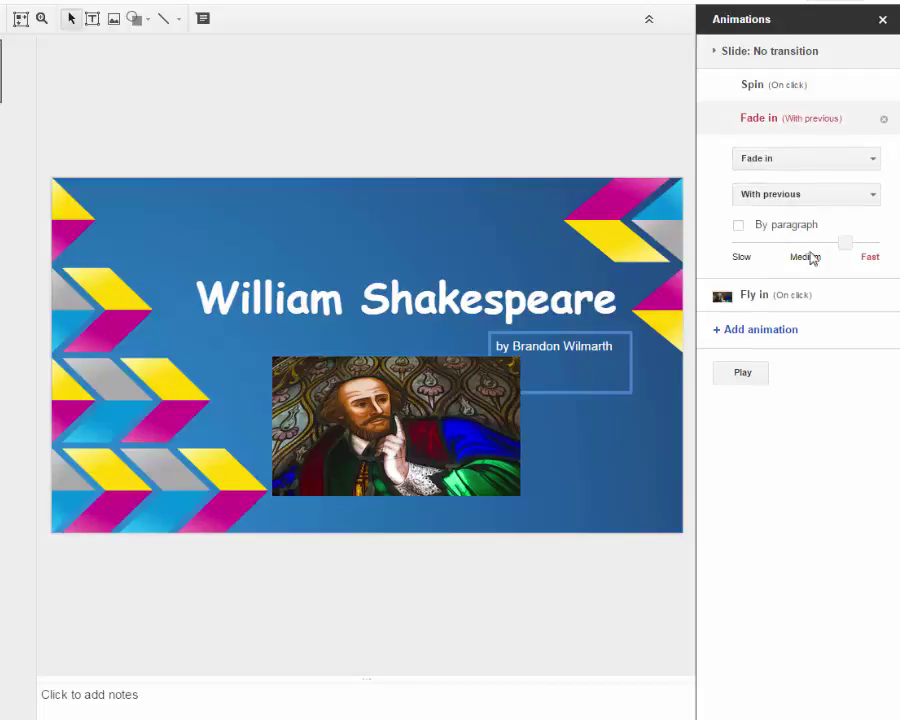
{"action": "left_click_drag", "start_coordinate": [846, 242], "coordinate": [726, 261]}
{"action": "left_click", "coordinate": [742, 372]}
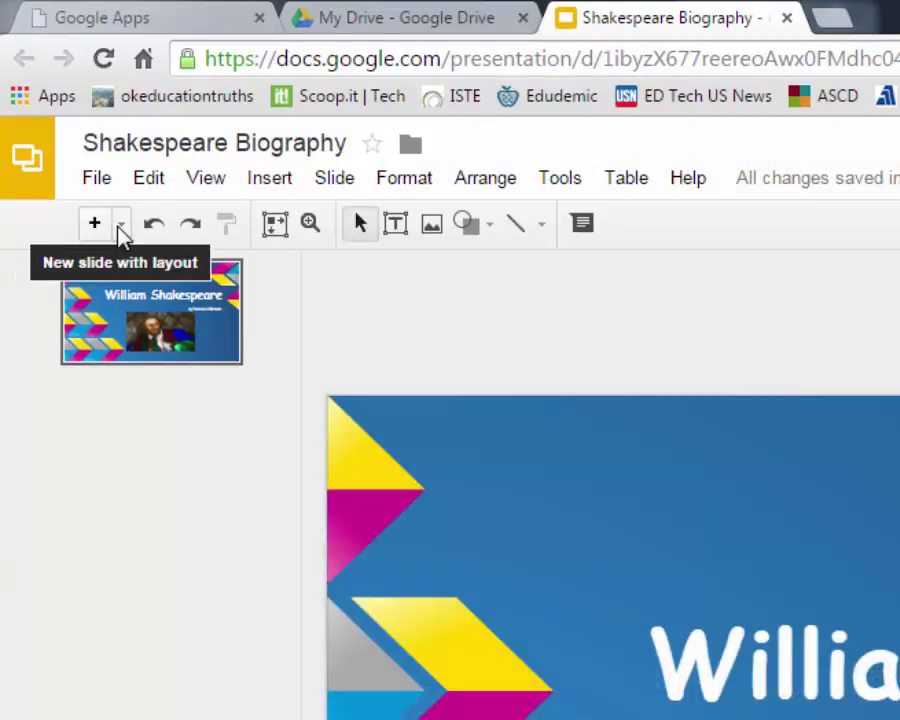
Step: Add a Title and two columns slide and paste its Birth date & Death date title
{"action": "left_click", "coordinate": [120, 226]}
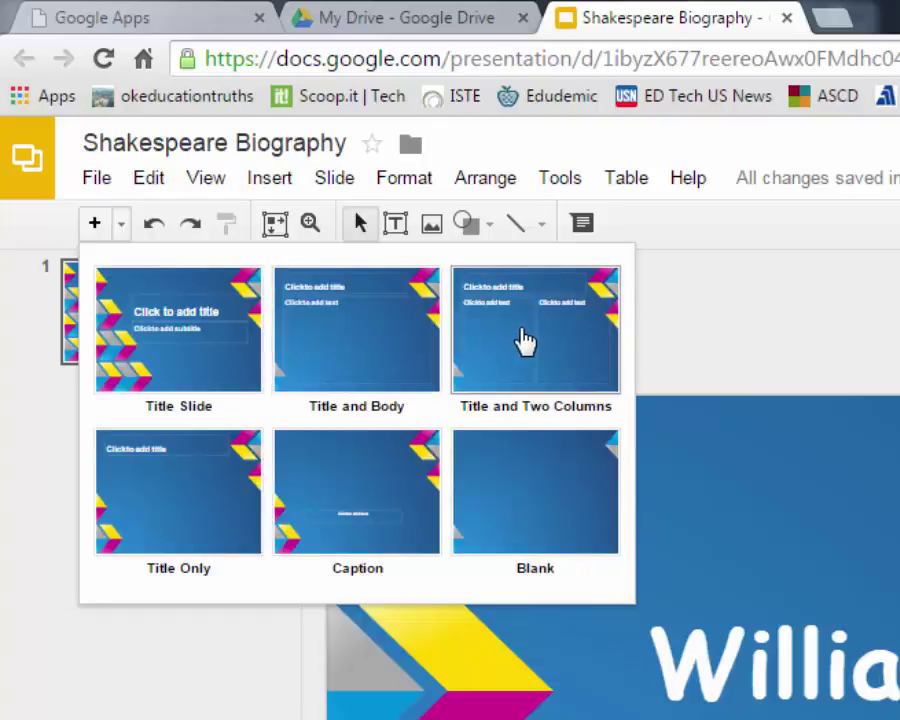
{"action": "left_click", "coordinate": [525, 342]}
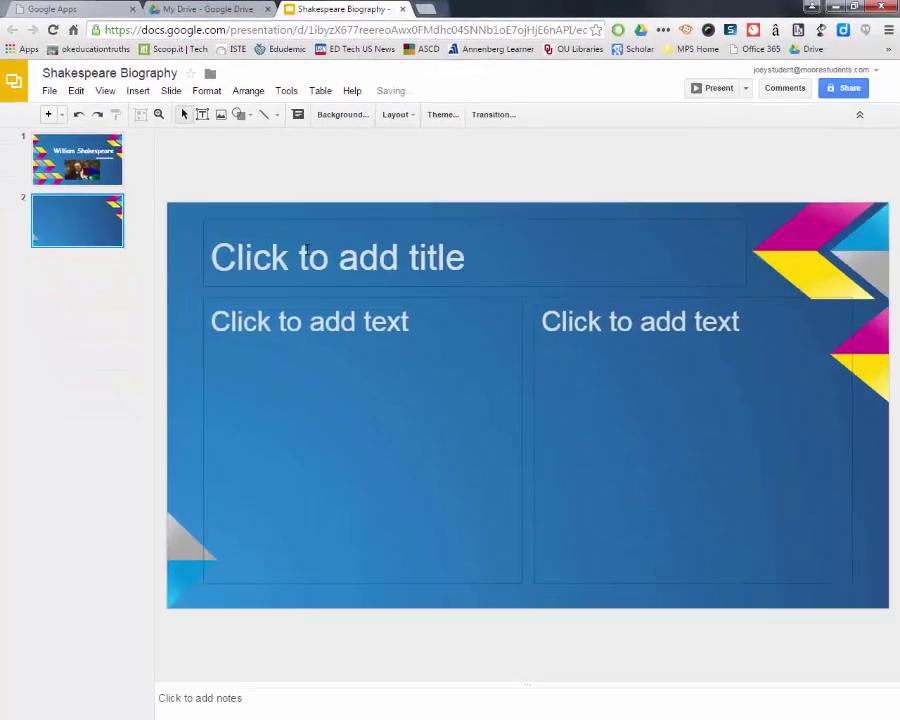
{"action": "left_click", "coordinate": [307, 250]}
{"action": "type", "text": "Birthdate & Death Date"}
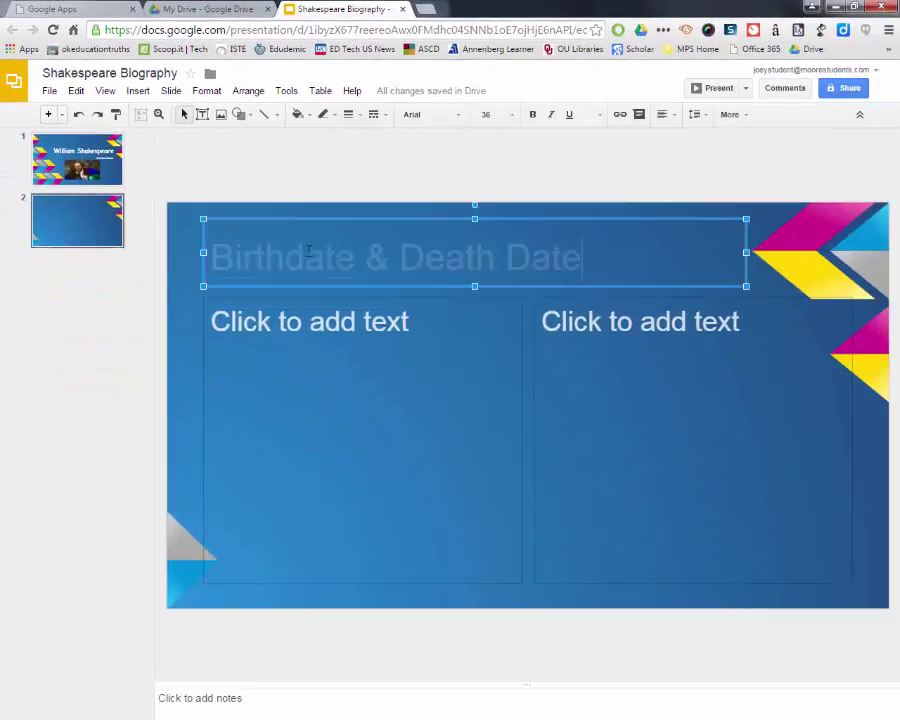
Step: Capitalize 'Date' in the title and enter the dates April 23, 1564 and April 23rd, 1616
{"action": "left_click", "coordinate": [288, 258]}
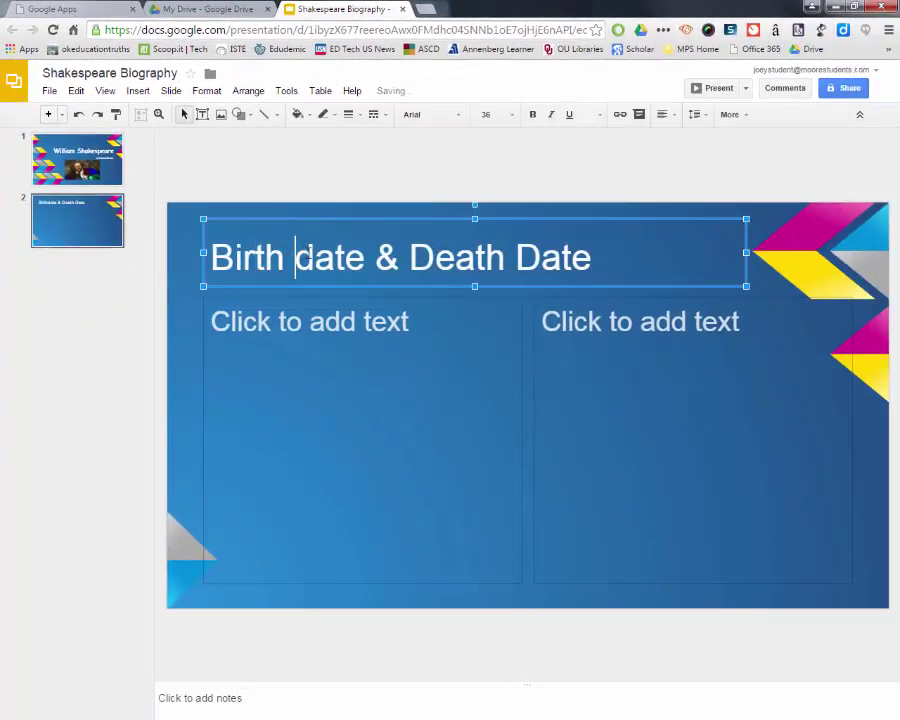
{"action": "key", "text": "Delete"}
{"action": "type", "text": "D"}
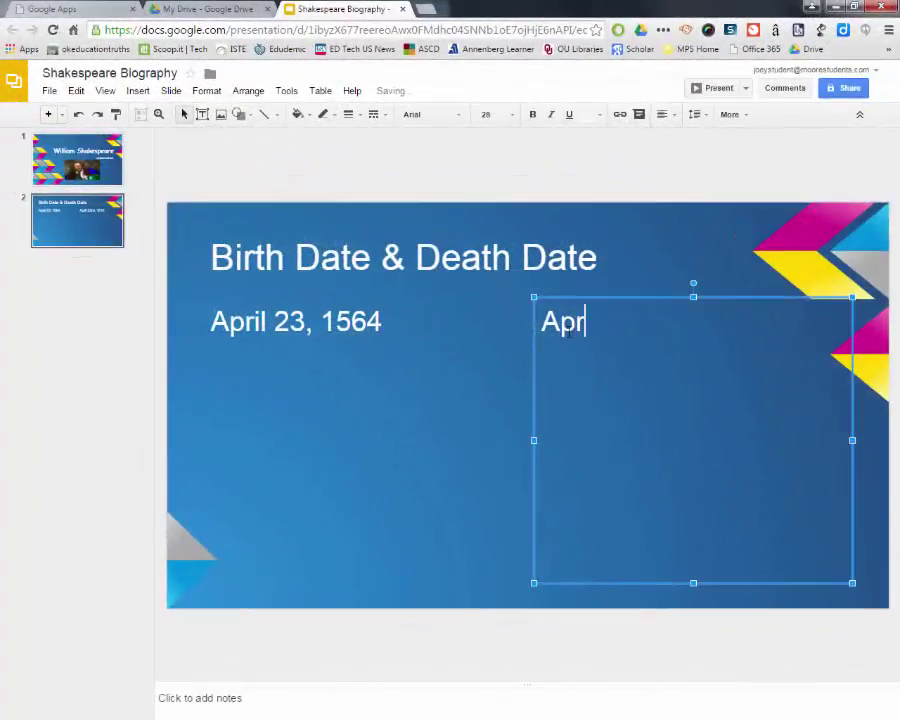
{"action": "type", "text": "il 23rd"}
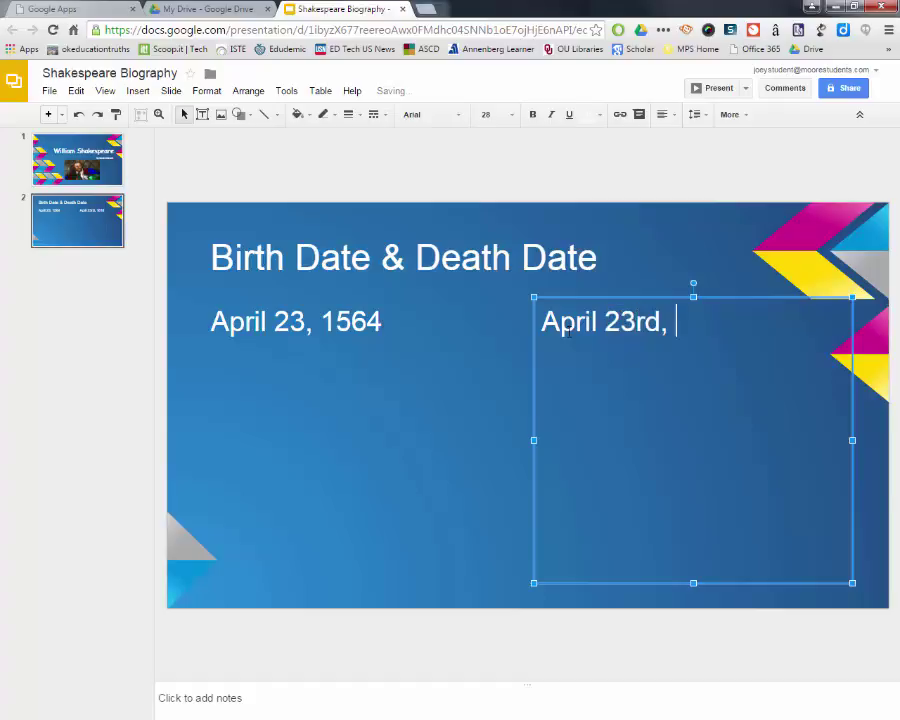
{"action": "type", "text": ", 1616"}
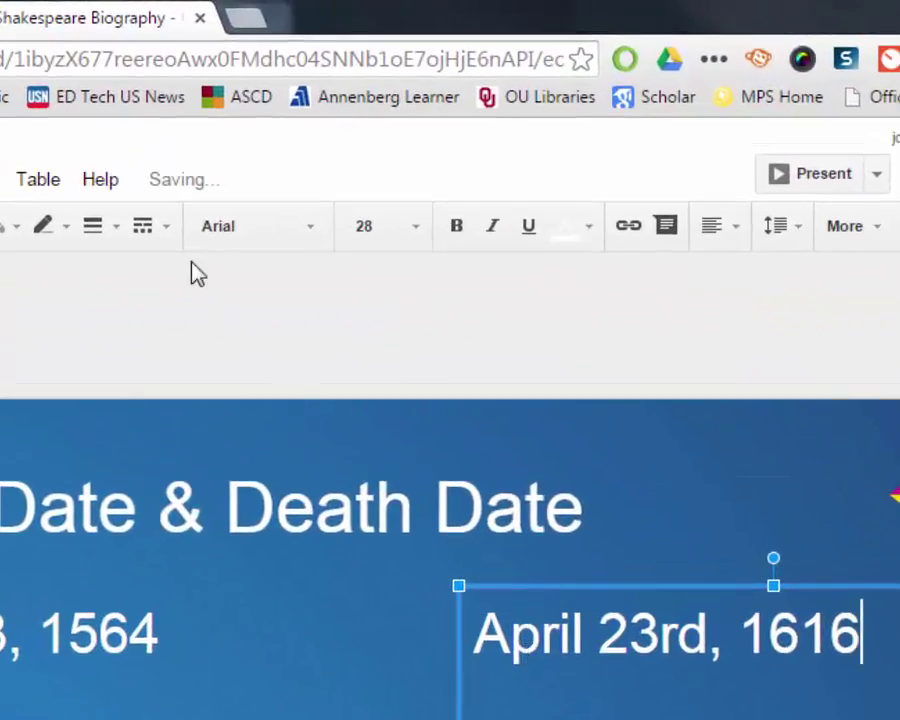
{"action": "mouse_move", "coordinate": [190, 200]}
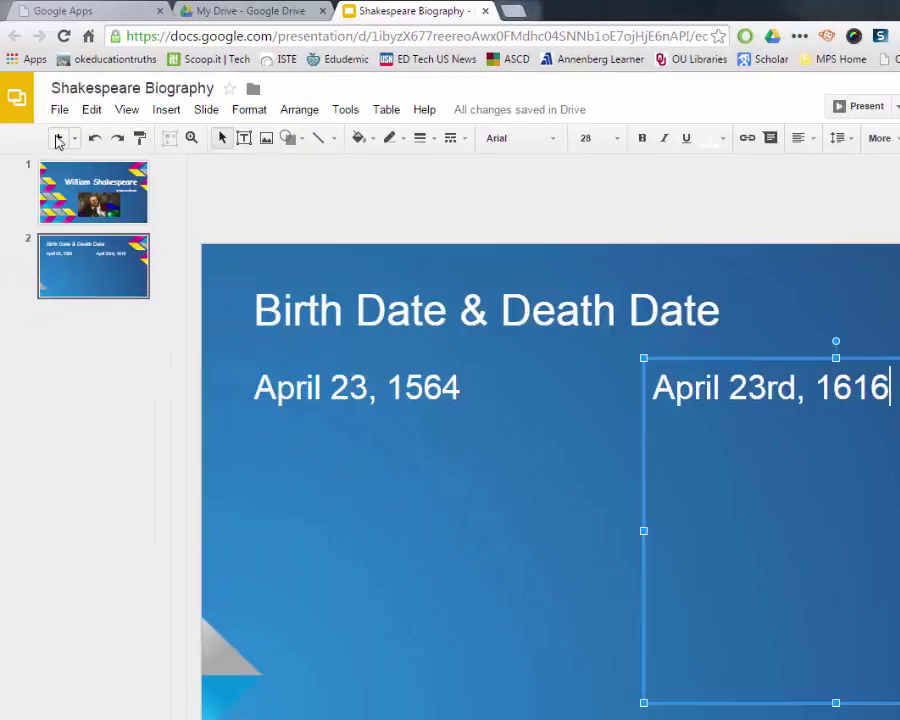
Step: Add a blank third slide, then check the My Drive page in the other browser tab
{"action": "left_click", "coordinate": [57, 138]}
{"action": "mouse_move", "coordinate": [474, 124]}
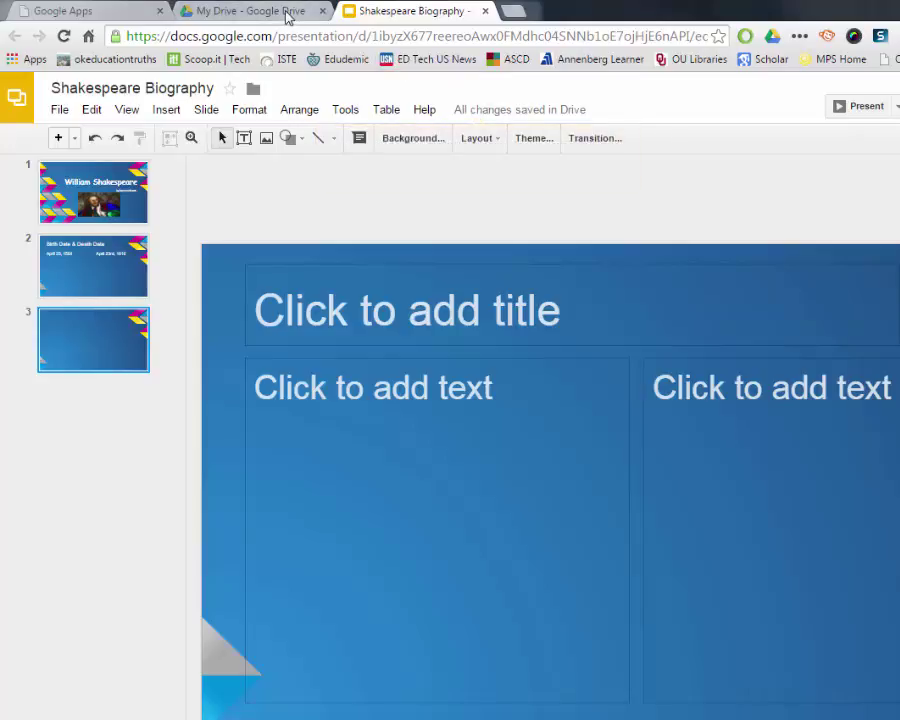
{"action": "left_click", "coordinate": [255, 11]}
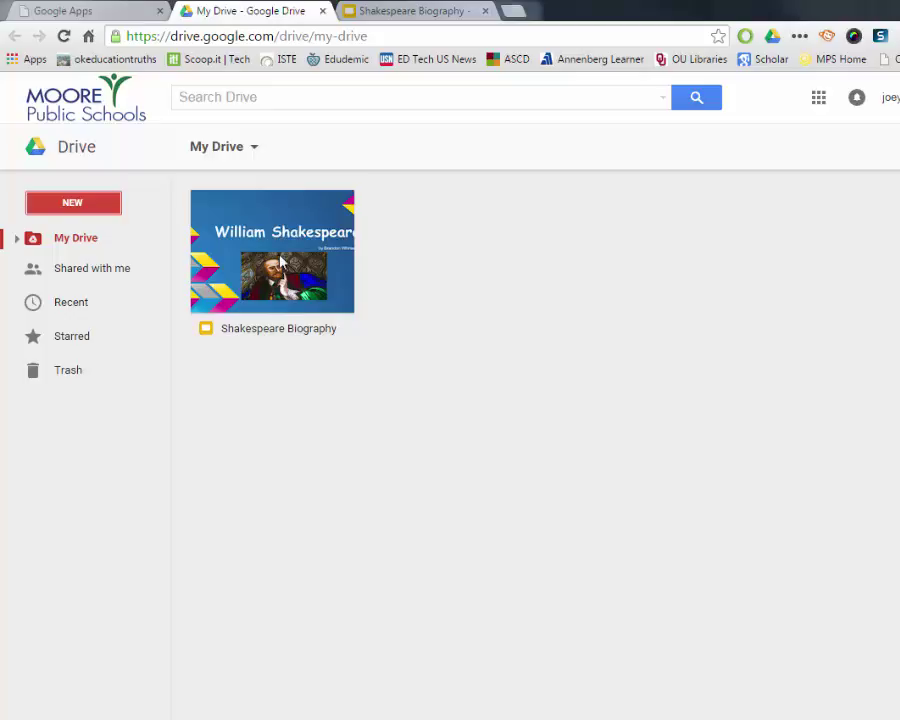
Step: Share the Shakespeare Biography deck with the collaborator's address as an editor (Can edit)
{"action": "left_click", "coordinate": [410, 12]}
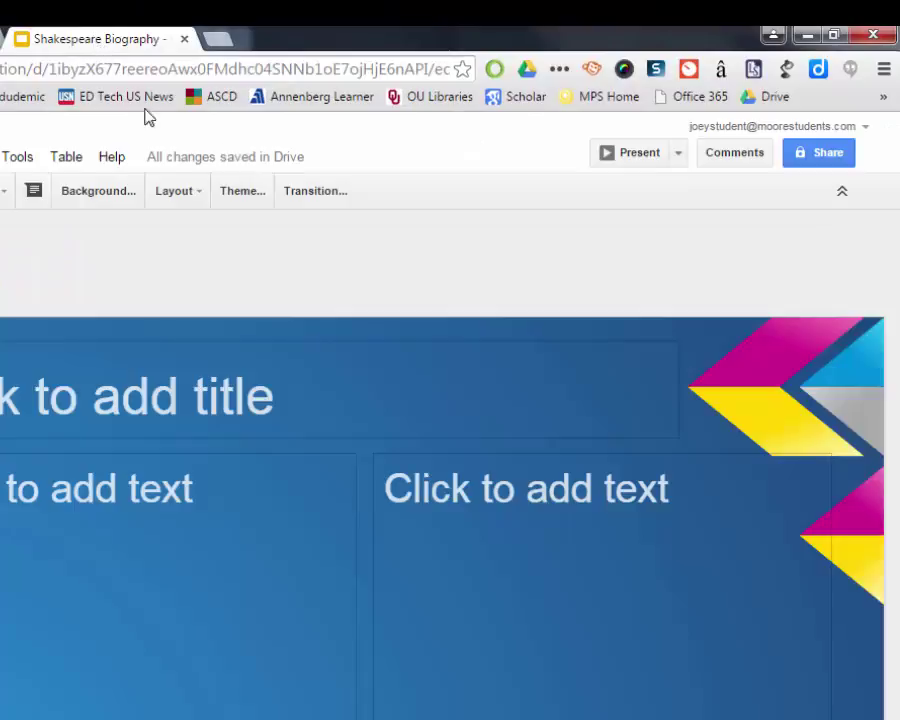
{"action": "left_click", "coordinate": [815, 157]}
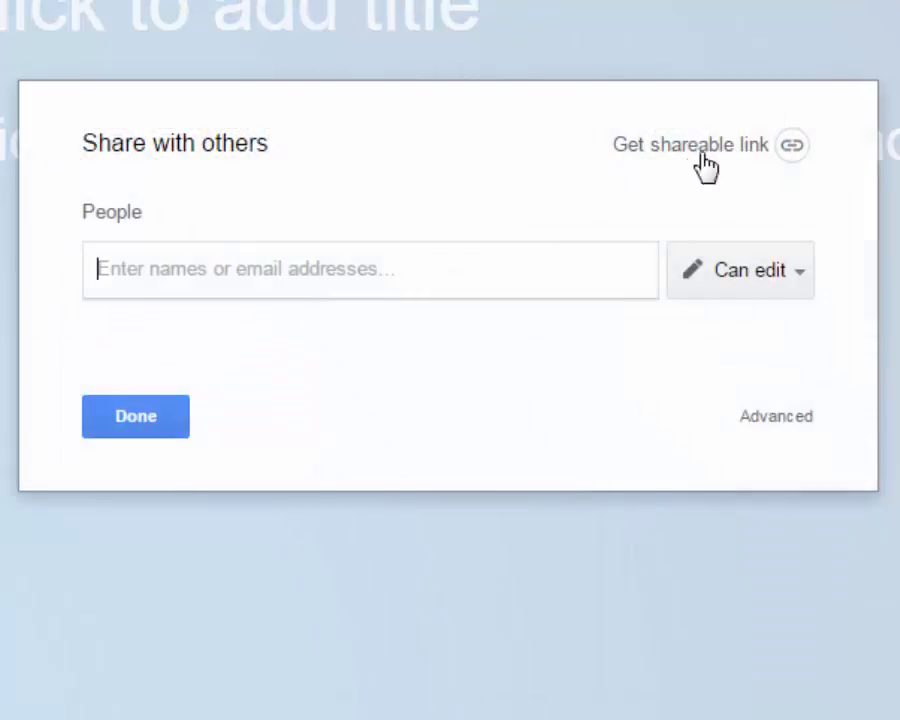
{"action": "left_click", "coordinate": [800, 280]}
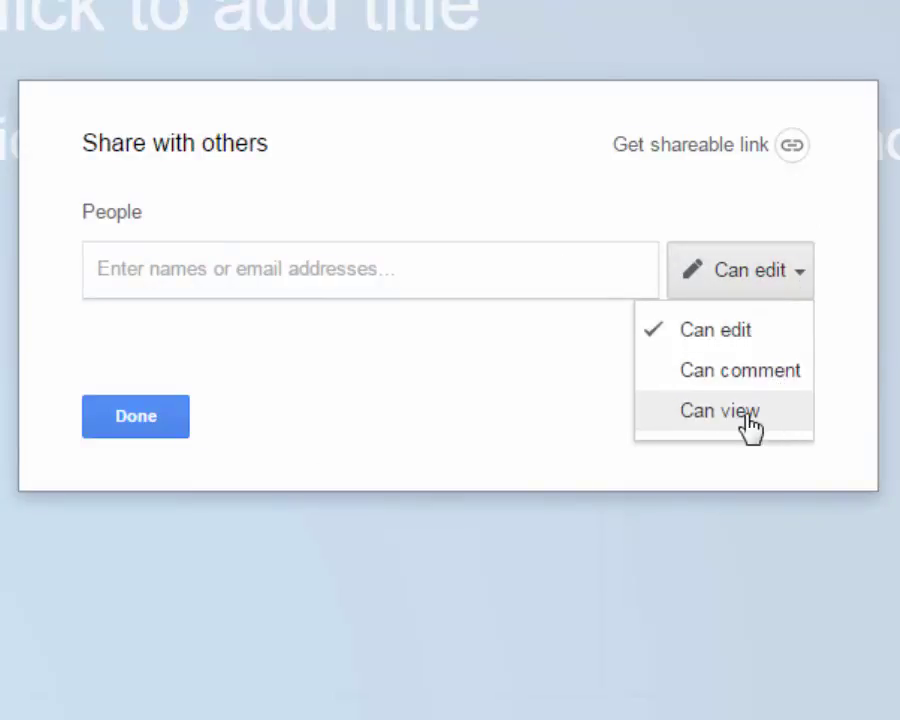
{"action": "left_click", "coordinate": [748, 343]}
{"action": "left_click", "coordinate": [306, 281]}
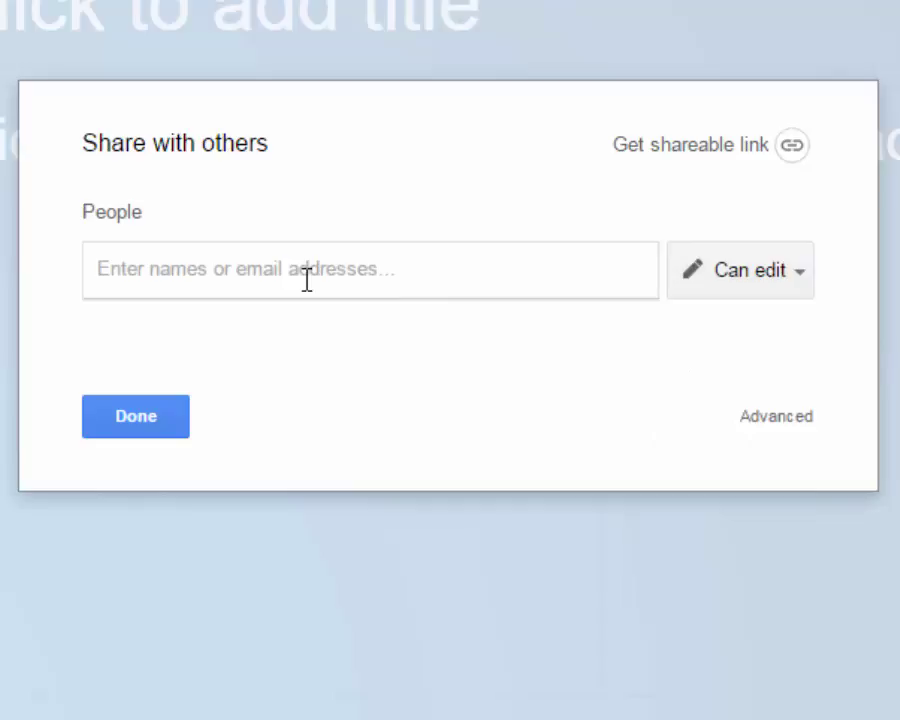
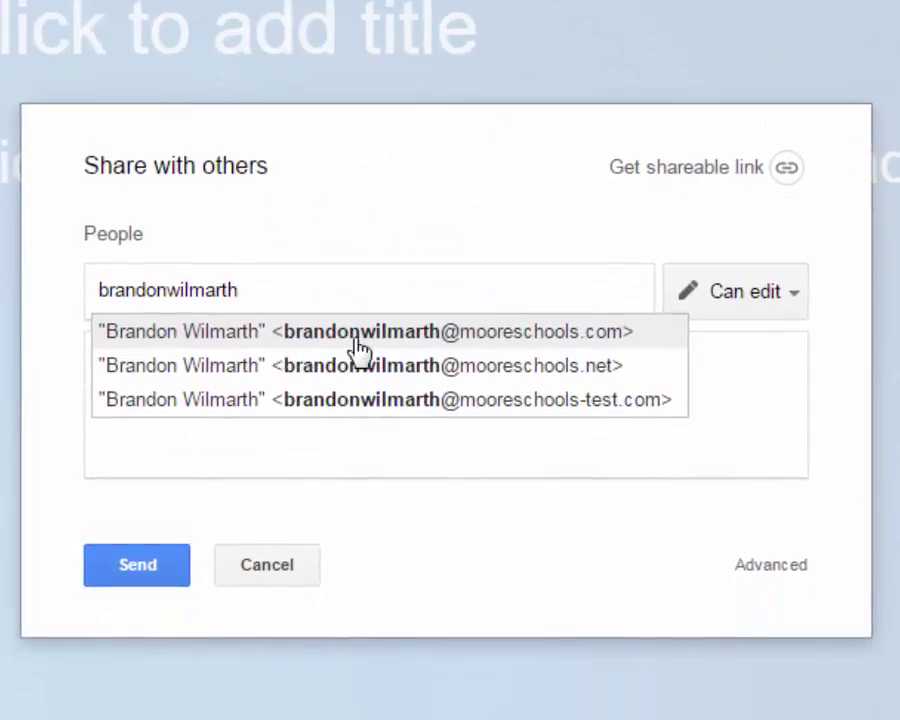
{"action": "left_click", "coordinate": [450, 340]}
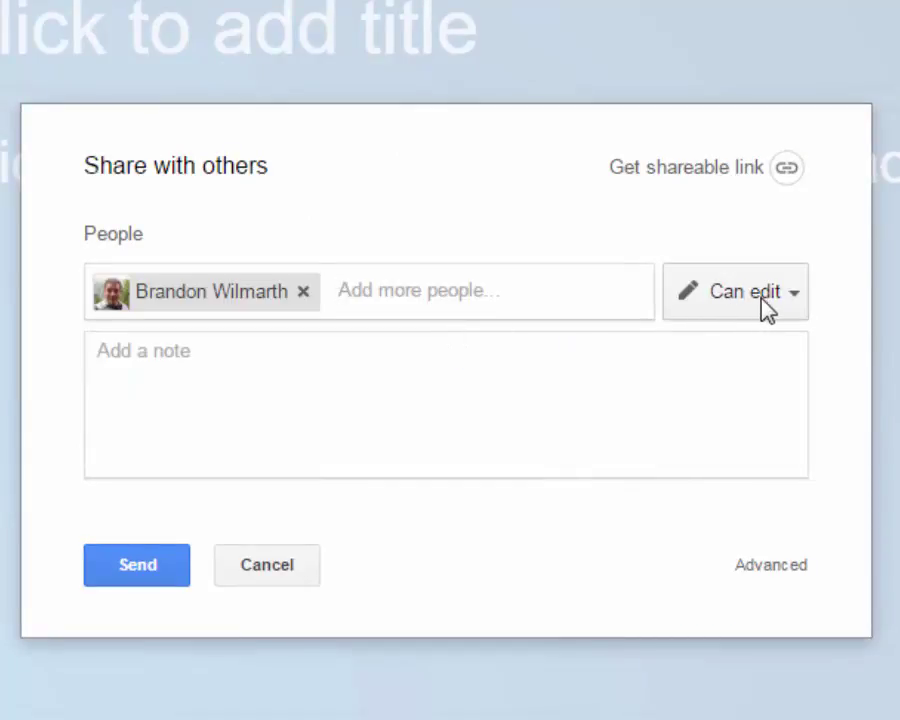
{"action": "left_click", "coordinate": [144, 575]}
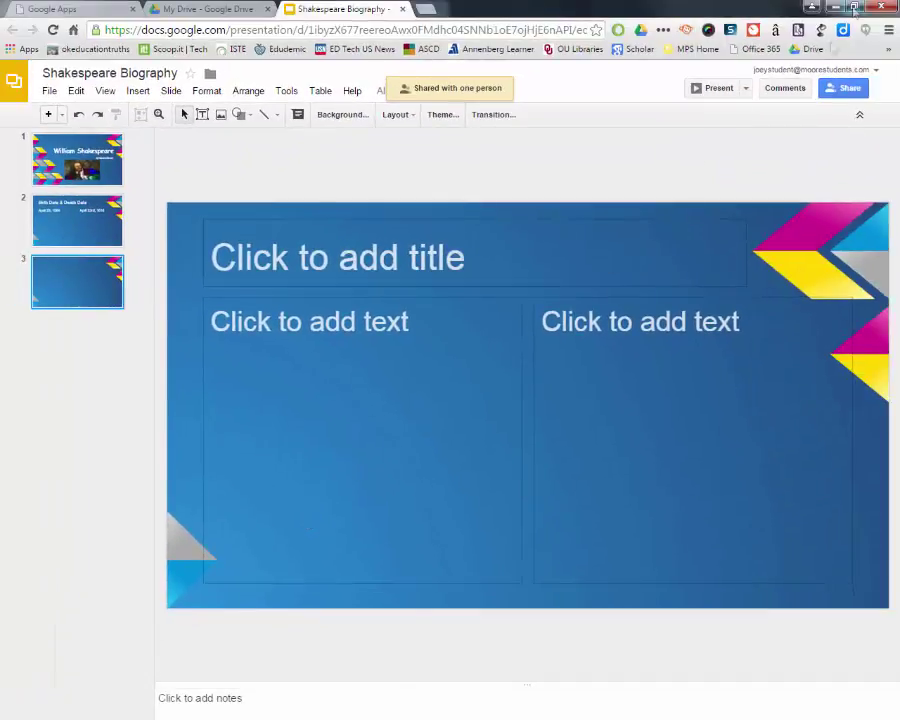
Step: Restore the Slides window and resize it and the Drive window to sit side by side
{"action": "left_click", "coordinate": [855, 7]}
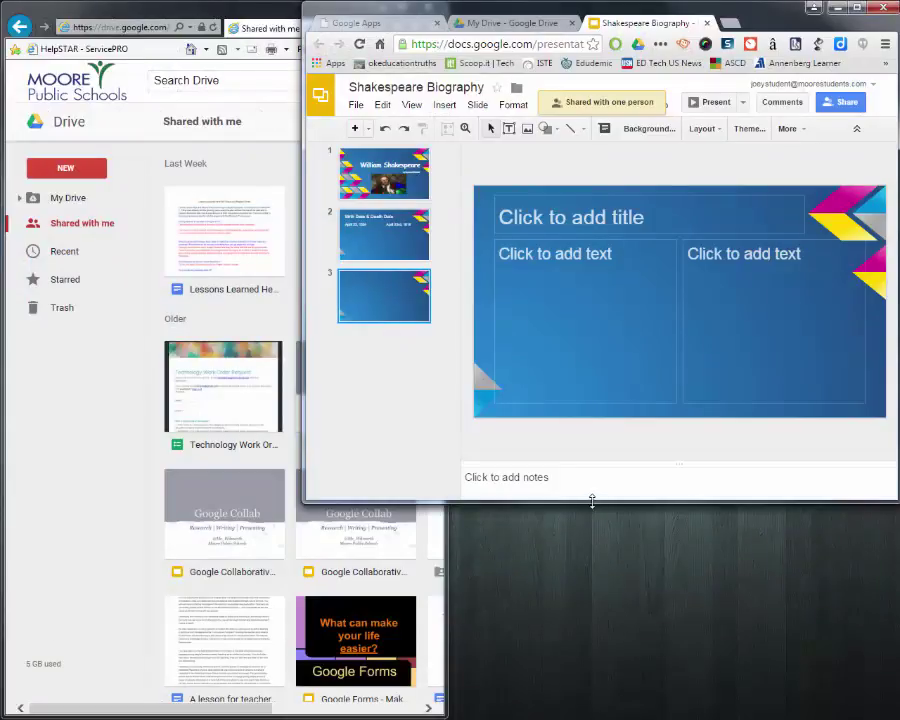
{"action": "left_click_drag", "start_coordinate": [592, 500], "coordinate": [588, 712]}
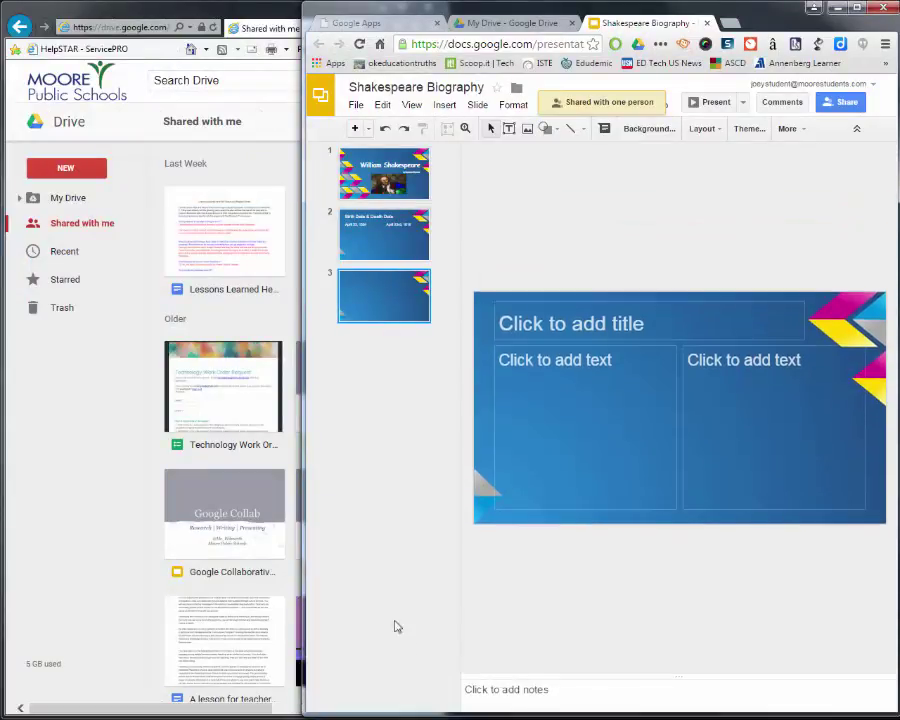
{"action": "left_click_drag", "start_coordinate": [300, 485], "coordinate": [440, 487]}
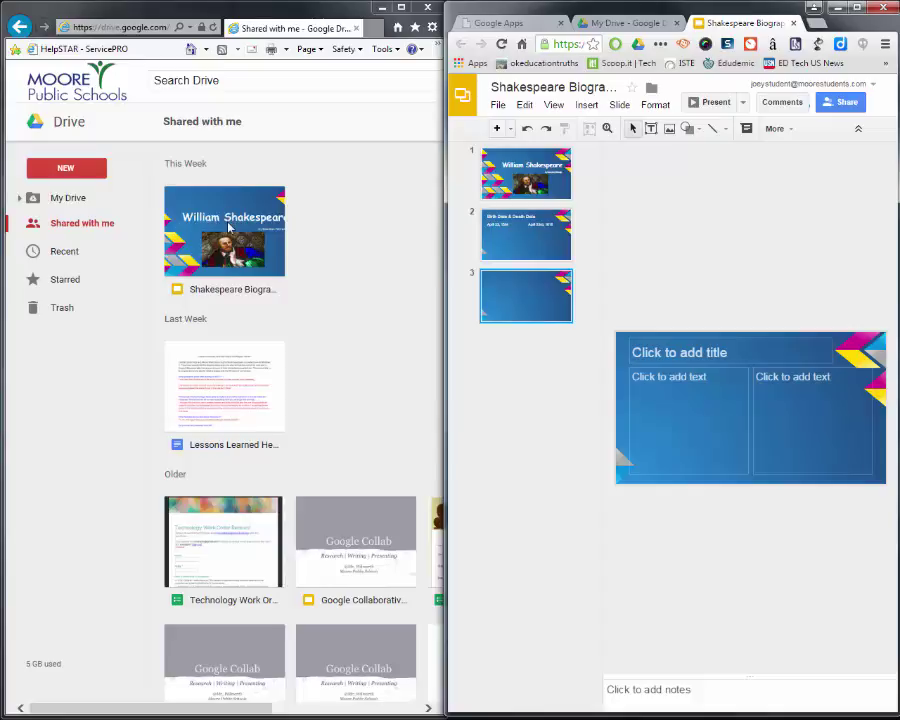
Step: Open the shared Shakespeare Biography file from the collaborator's Shared with me list
{"action": "left_click", "coordinate": [228, 228]}
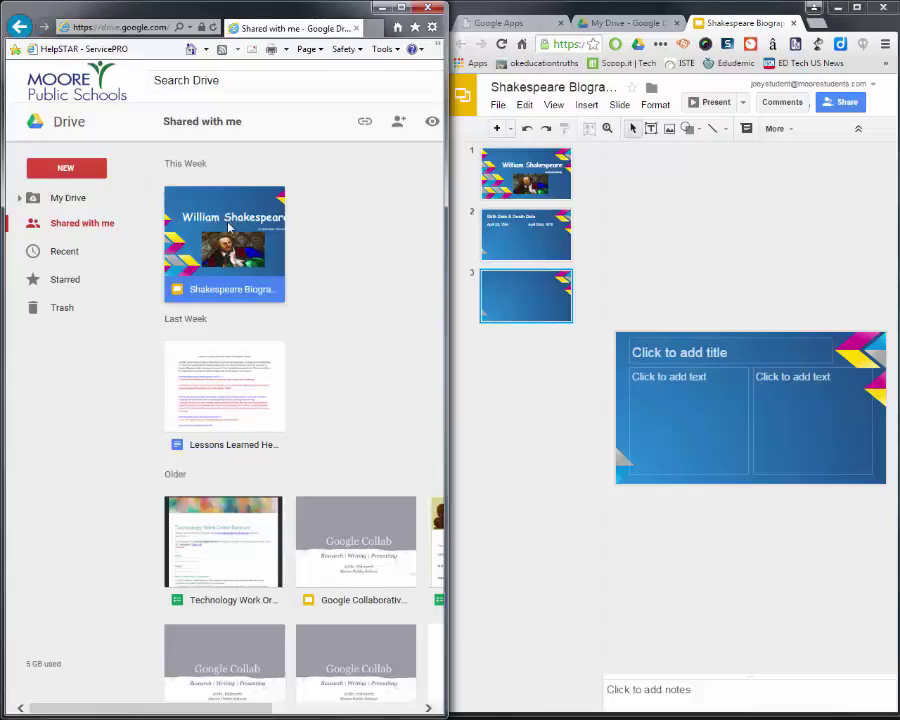
{"action": "key", "text": "Return"}
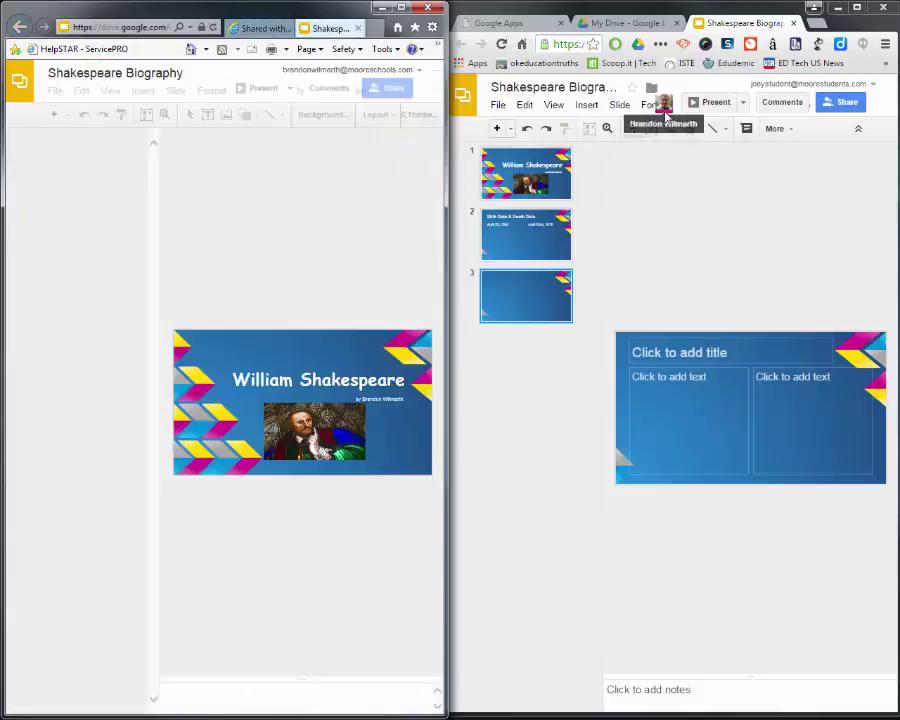
{"action": "mouse_move", "coordinate": [665, 112]}
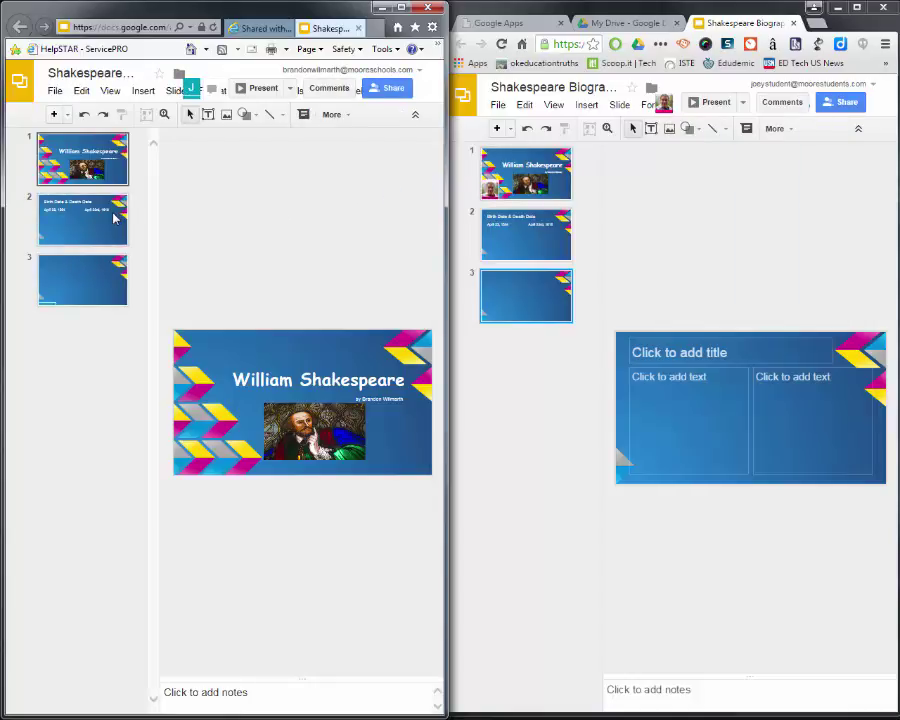
Step: In the collaborator's window, title slide 3 'Fun Facts!', fixing a typo along the way
{"action": "left_click", "coordinate": [87, 281]}
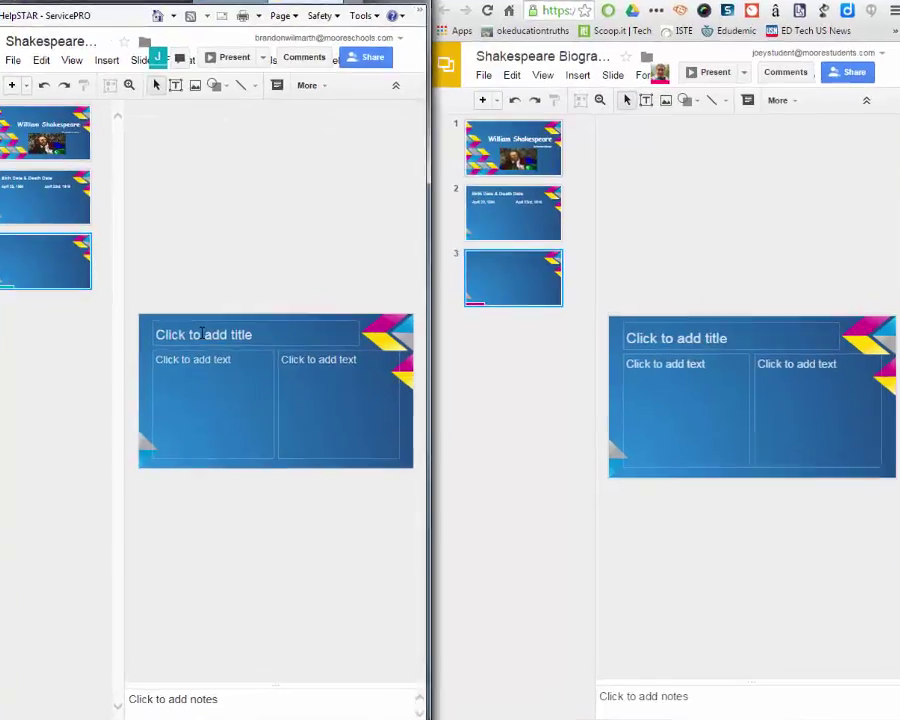
{"action": "left_click", "coordinate": [233, 349]}
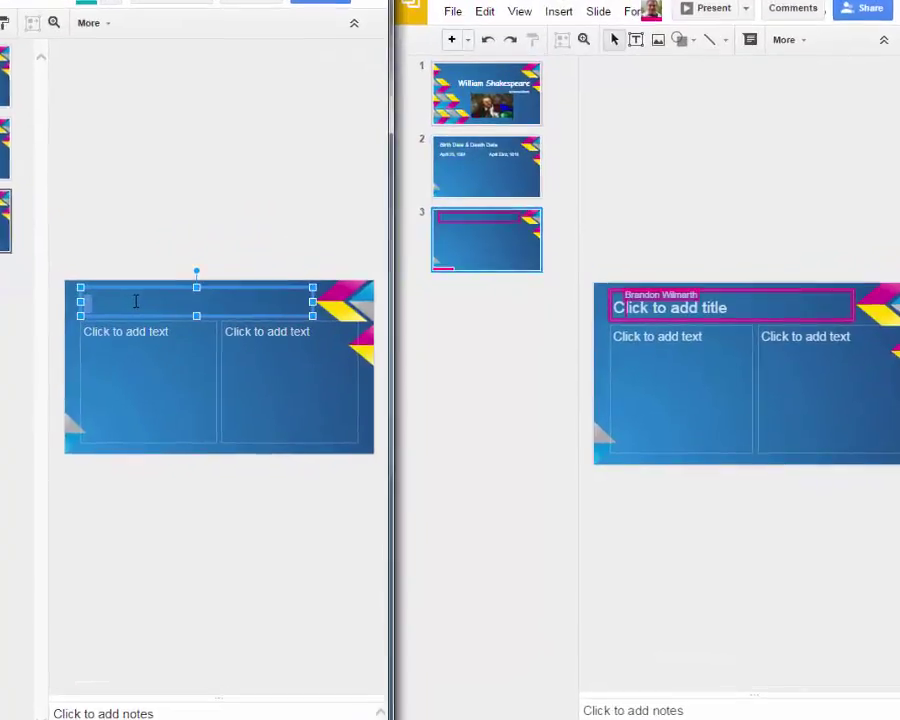
{"action": "type", "text": "Furn"}
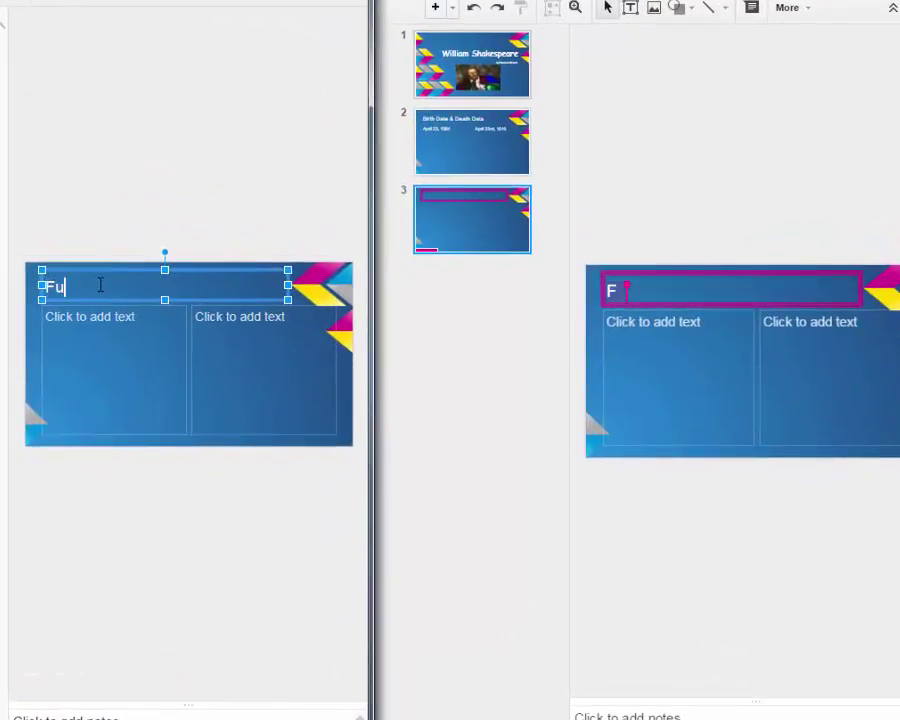
{"action": "key", "text": "BackSpace"}
{"action": "type", "text": "n F"}
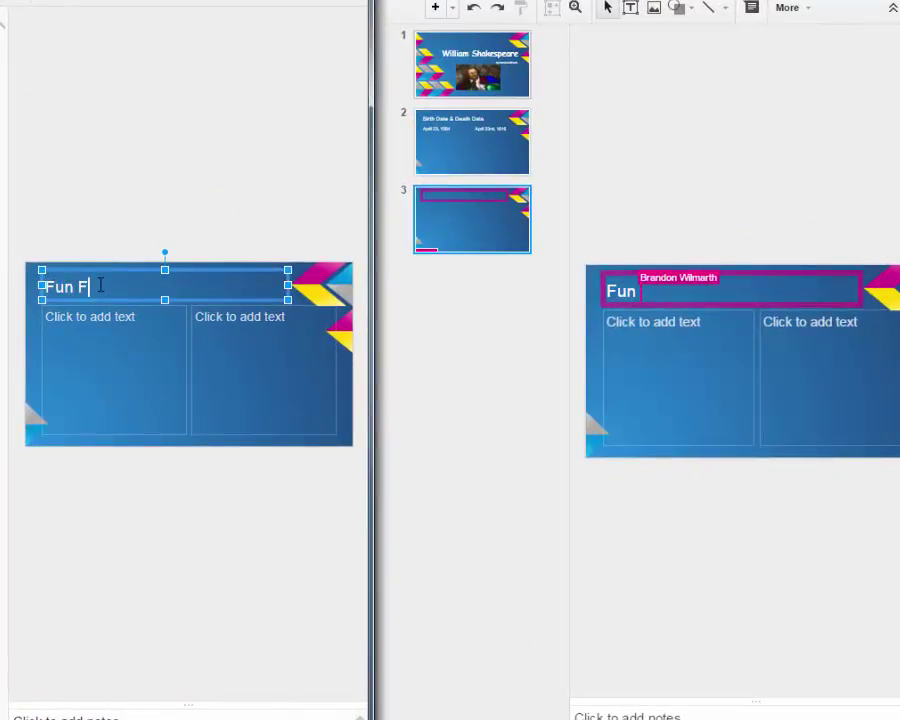
{"action": "type", "text": "acts!"}
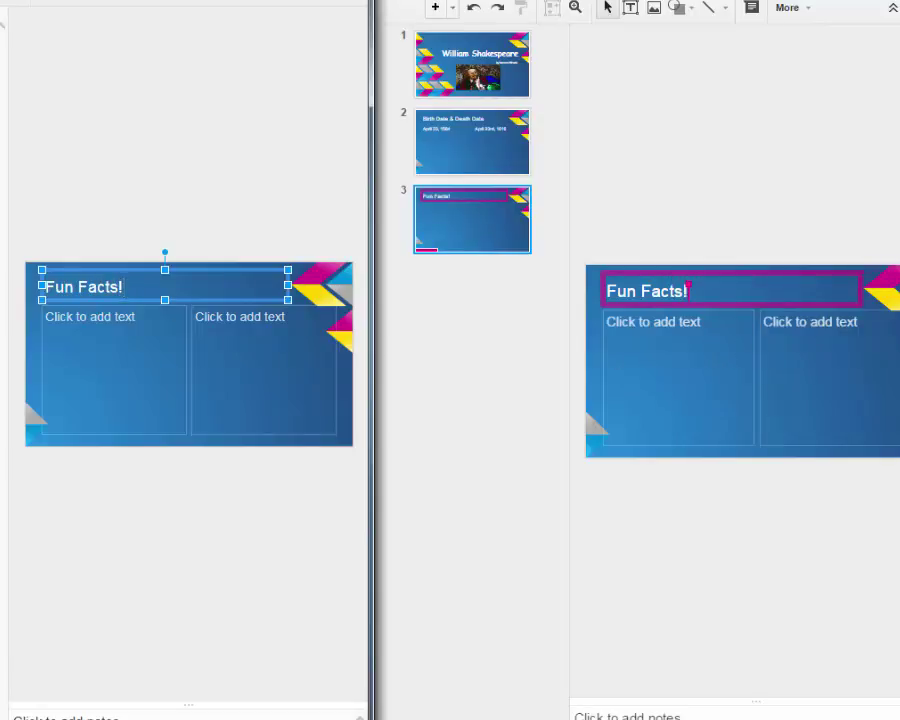
{"action": "left_click", "coordinate": [134, 325]}
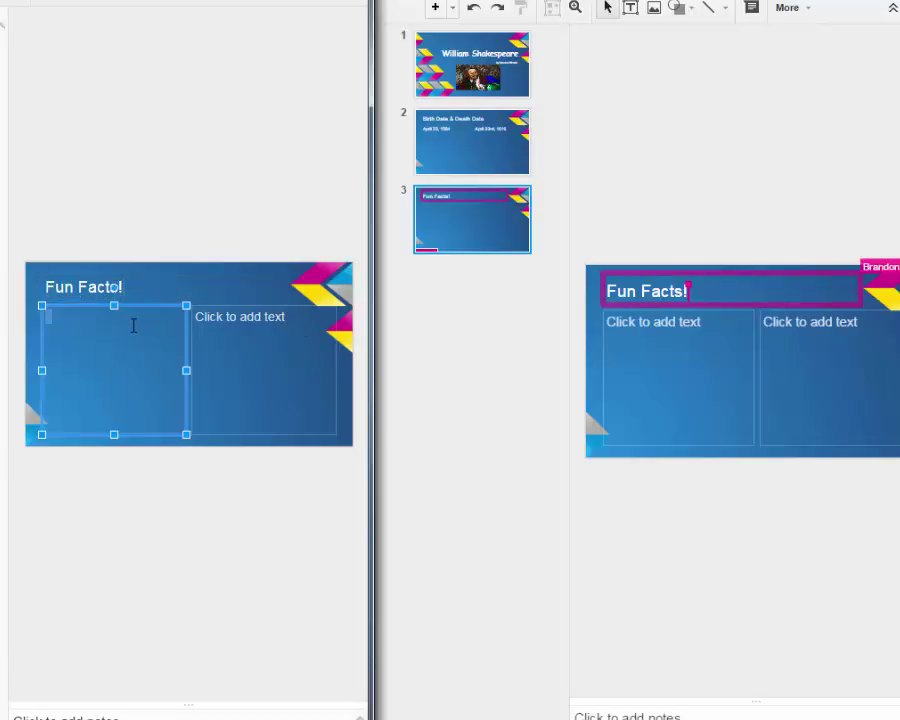